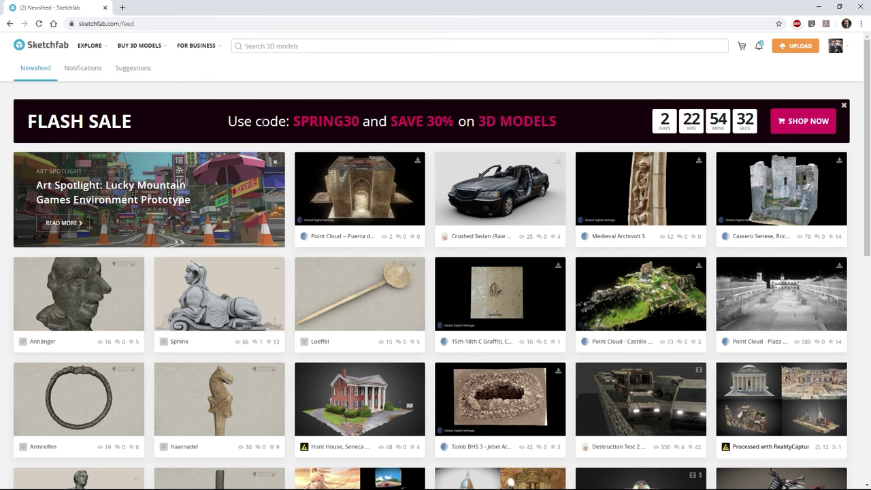
- Scroll down the Sketchfab newsfeed after the Lumion walkthrough finishes
scroll(264, 124, down, 2)
scroll(267, 126, down, 2)
scroll(273, 129, down, 1)
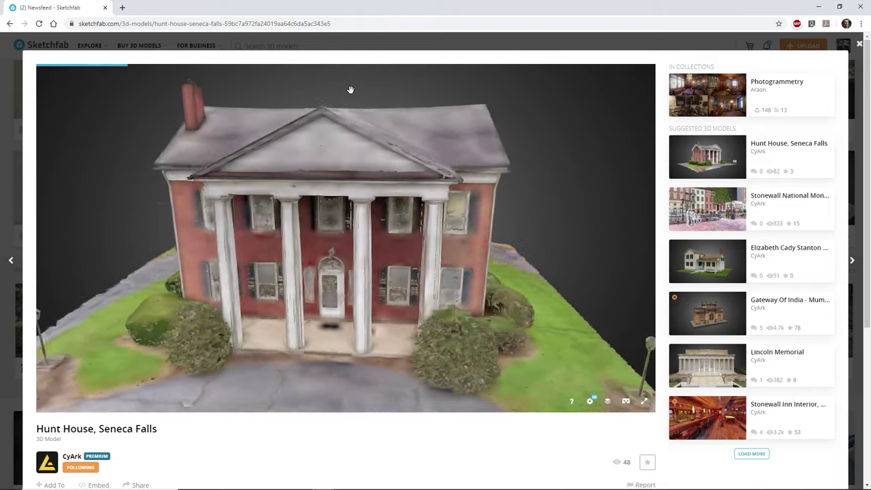
- Orbit the Hunt House model, then export the no-materials house as an FBX file
mouse_move(350, 90)
mouse_down()
mouse_move(321, 210)
mouse_move(272, 202)
mouse_move(145, 207)
mouse_up()
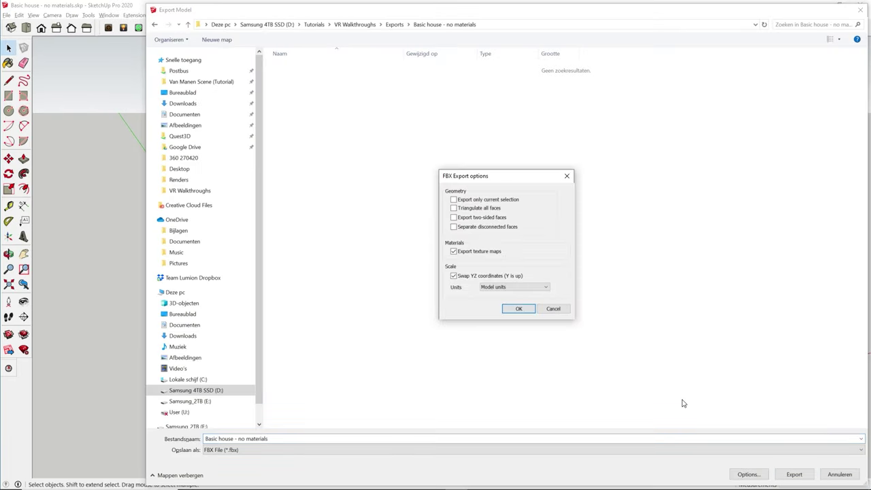
click(519, 309)
click(794, 474)
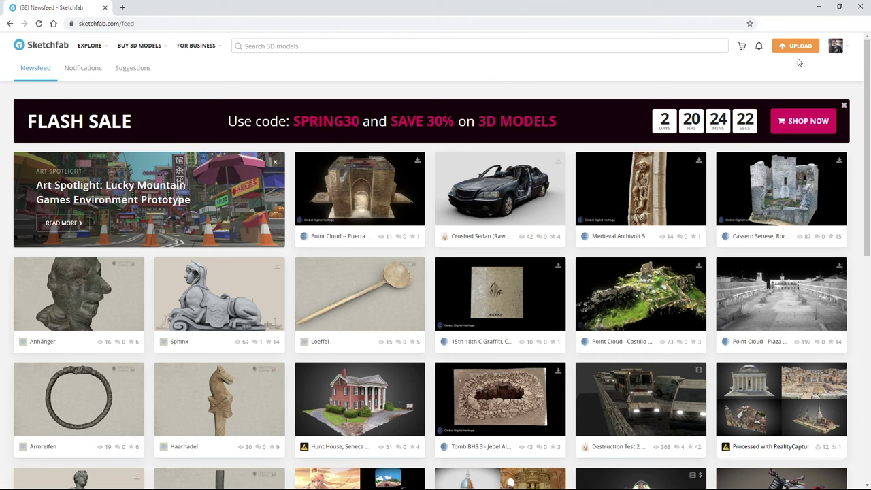
- Upload the house FBX as a new draft model, then view the individual pricing plans
click(796, 45)
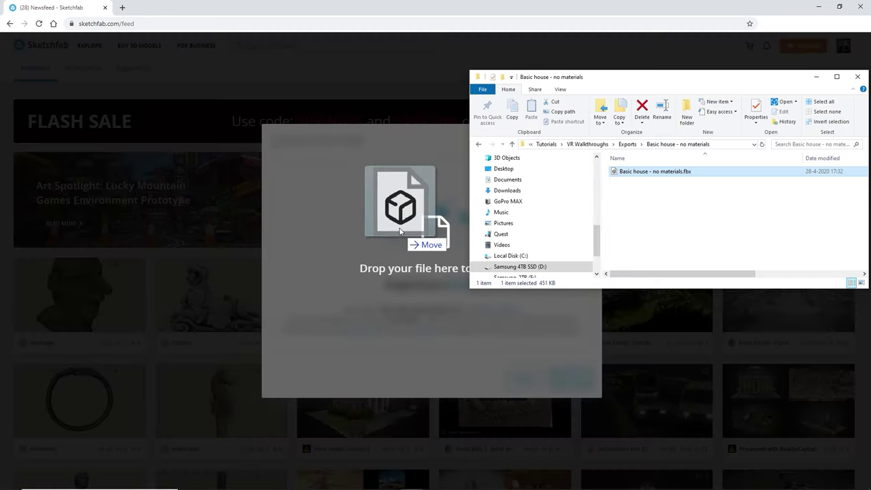
drag(643, 173, 400, 232)
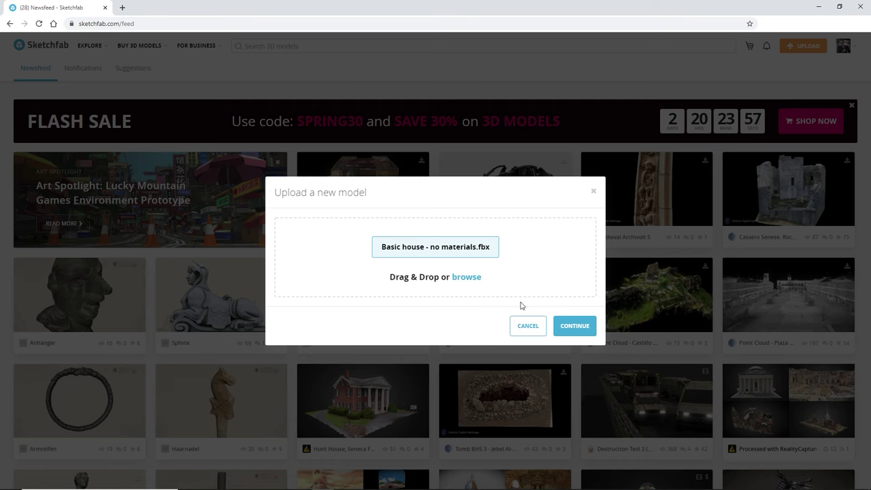
click(573, 327)
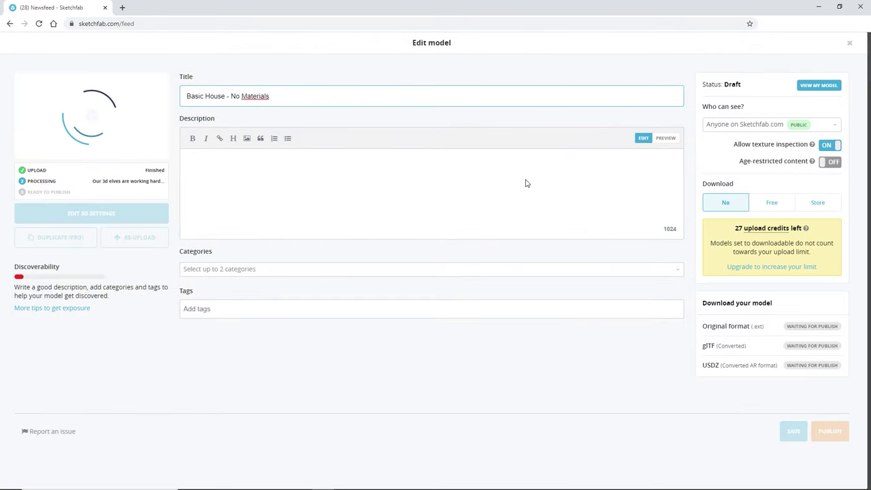
key(Escape)
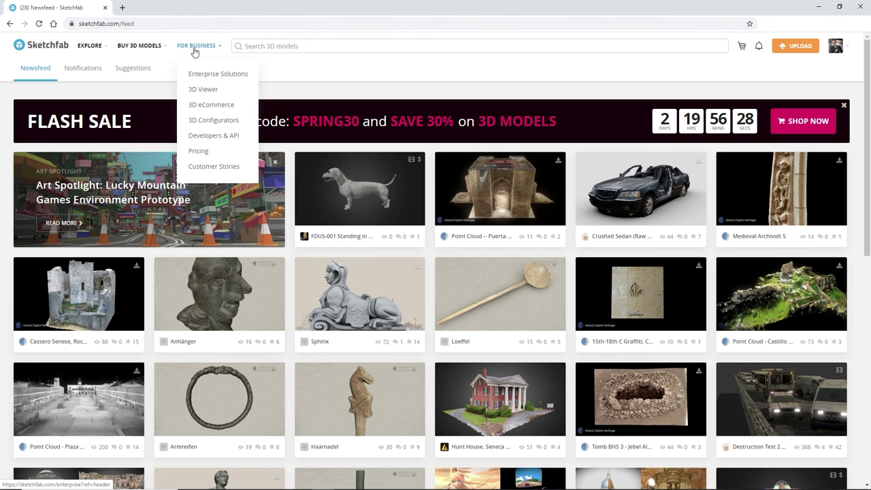
click(199, 151)
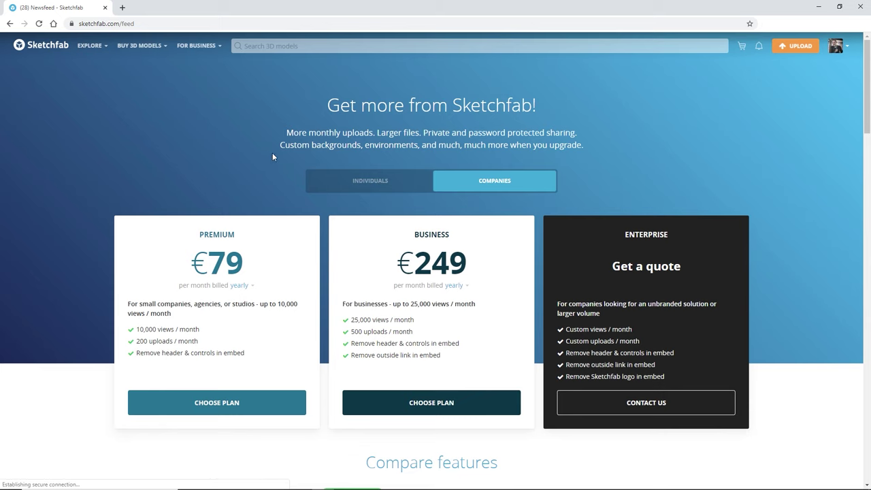
click(361, 188)
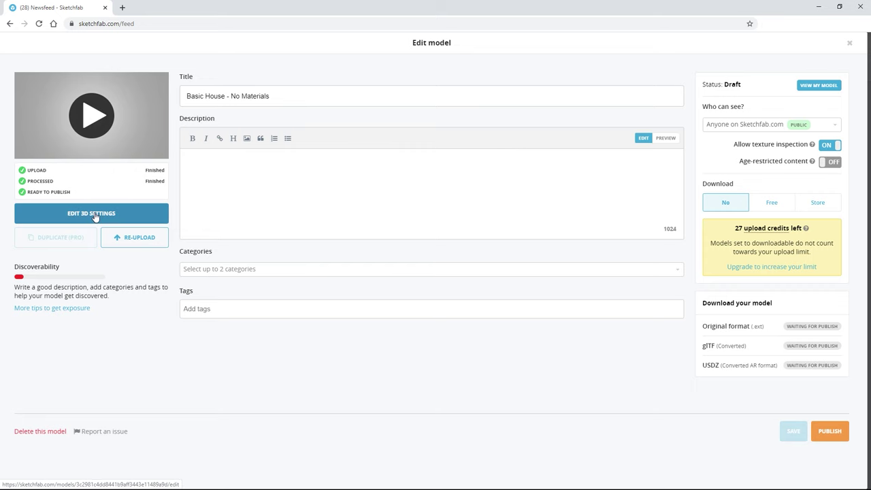
- Make the Translucent_Glass_Tinted window material nearly transparent, opacity about 0.05
click(95, 216)
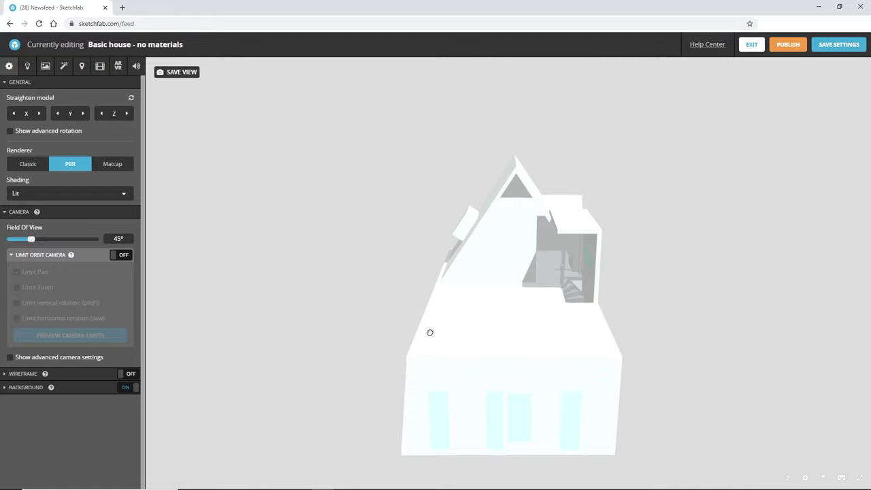
mouse_move(430, 332)
mouse_down()
mouse_move(467, 311)
mouse_move(415, 307)
mouse_move(375, 322)
mouse_move(438, 334)
mouse_move(453, 325)
mouse_move(445, 319)
mouse_up()
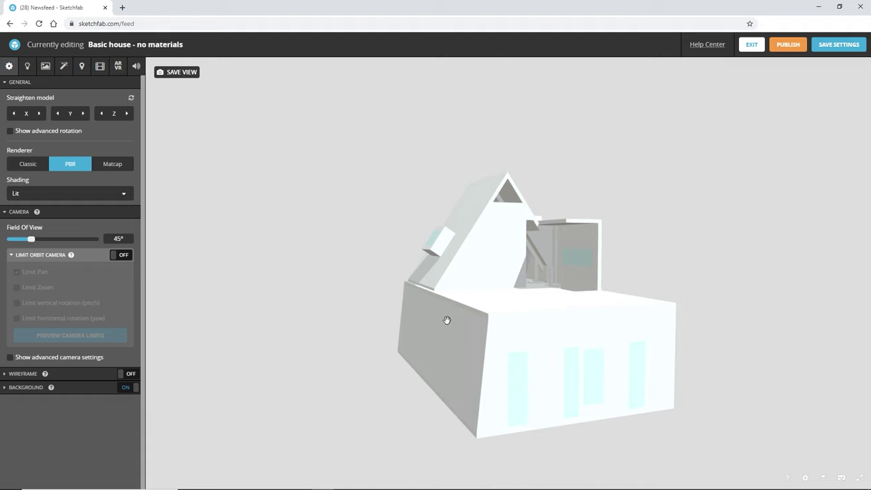
click(45, 65)
click(513, 370)
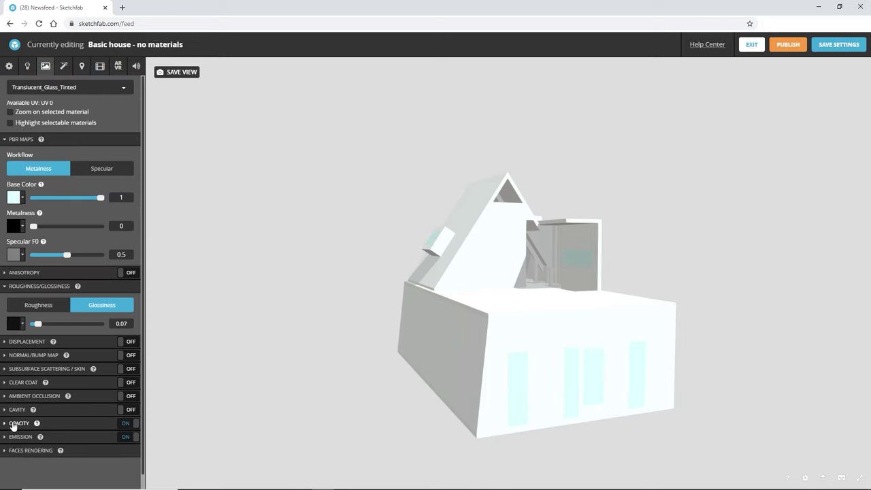
click(12, 423)
scroll(107, 446, down, 2)
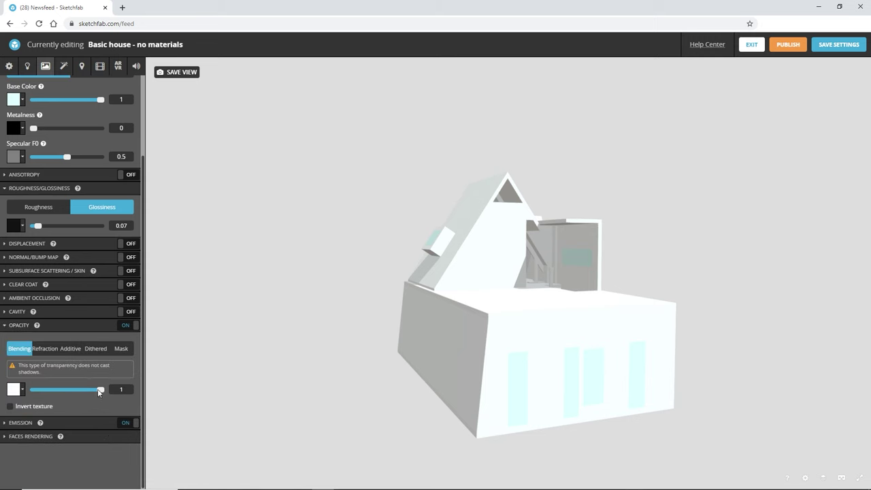
drag(90, 392, 32, 394)
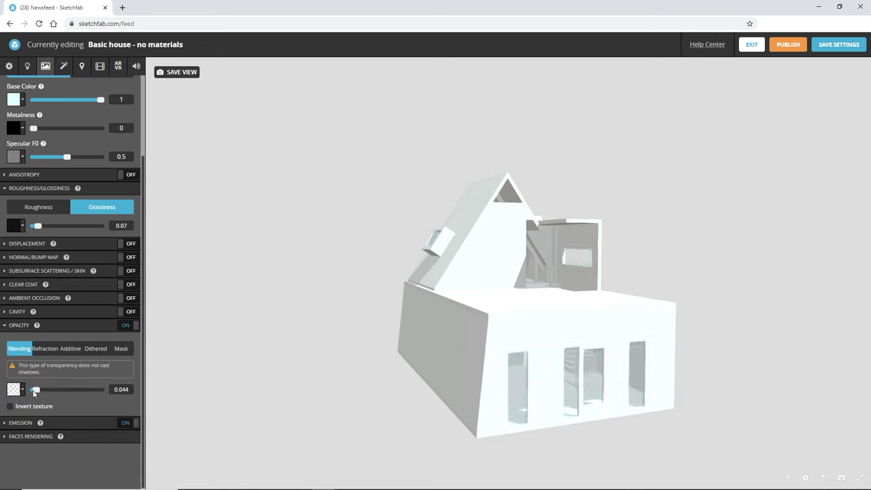
- Re-centre and orbit the view to a more frontal angle on the house
double_click(516, 311)
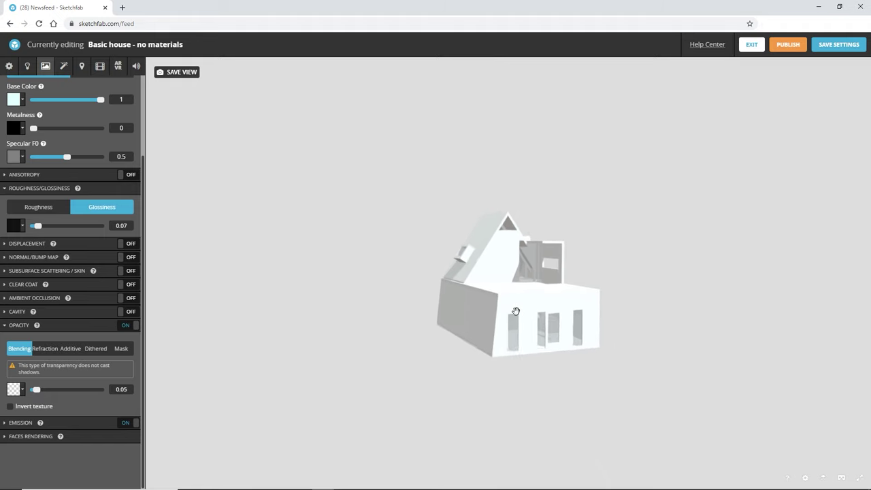
drag(497, 294, 508, 308)
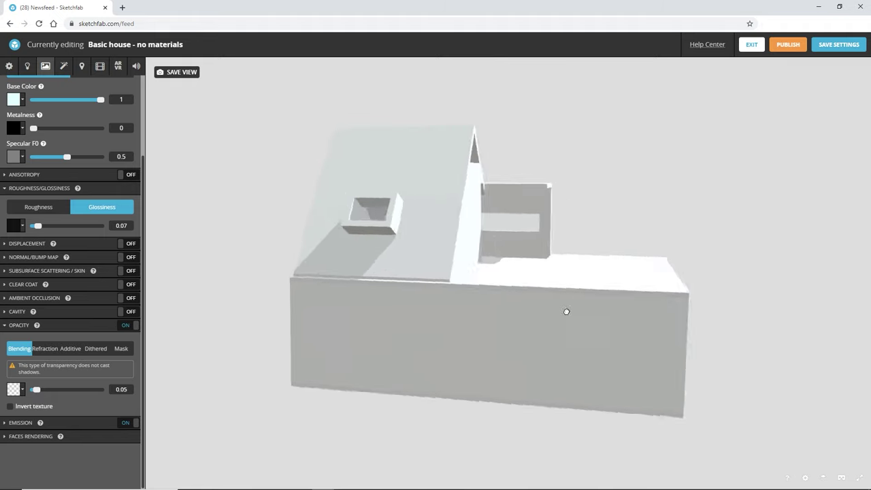
mouse_move(509, 308)
mouse_down()
mouse_move(502, 314)
mouse_move(470, 289)
mouse_up()
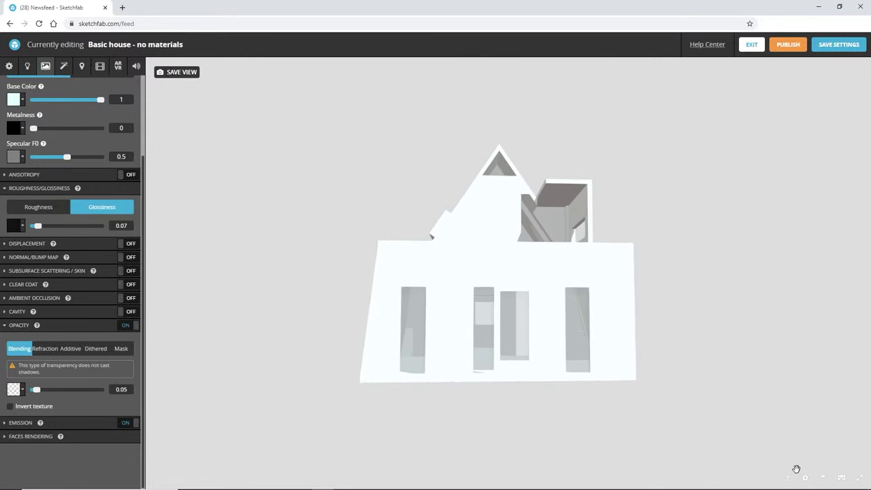
- Switch the viewer to first-person navigation and walk into the house
click(806, 478)
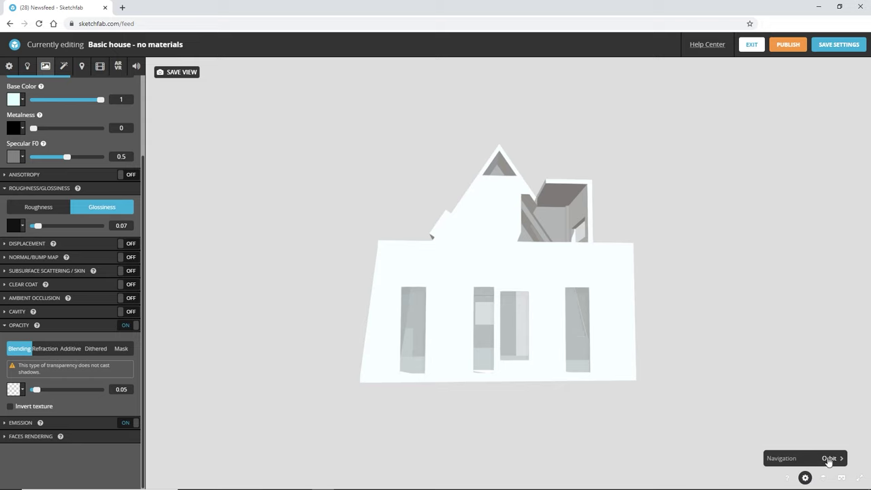
click(829, 460)
click(790, 456)
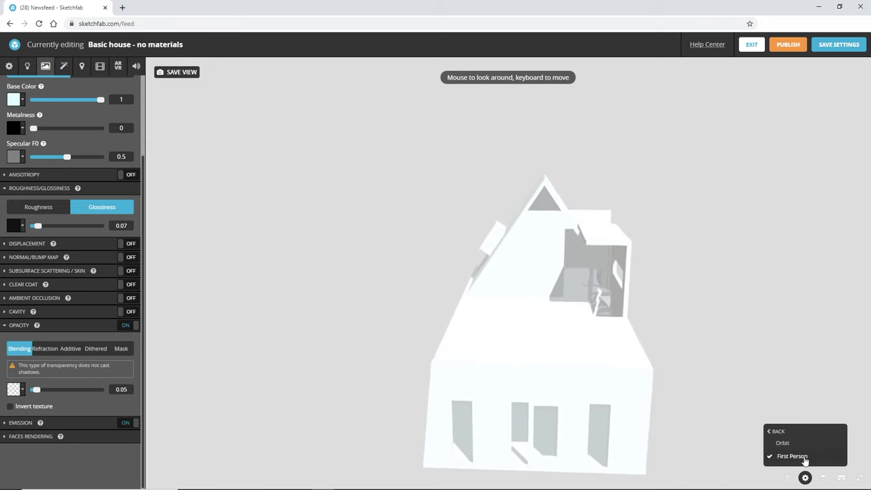
key(w)
key(w)
key(w)
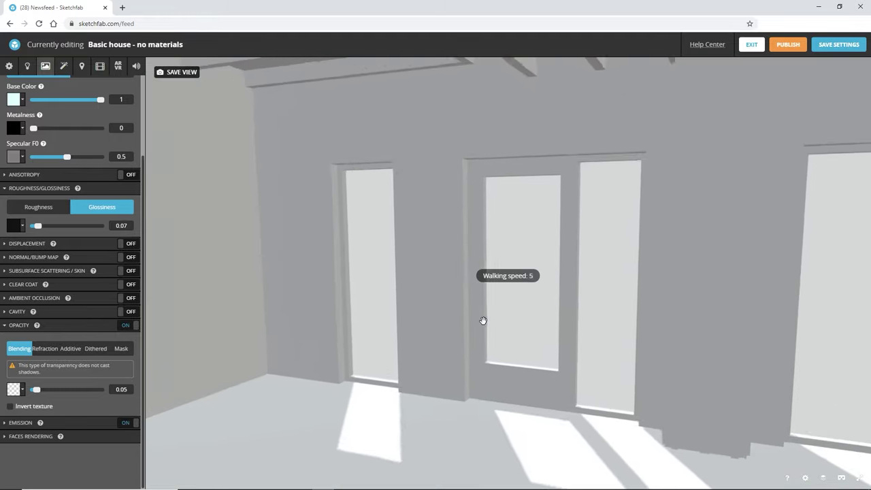
key(s)
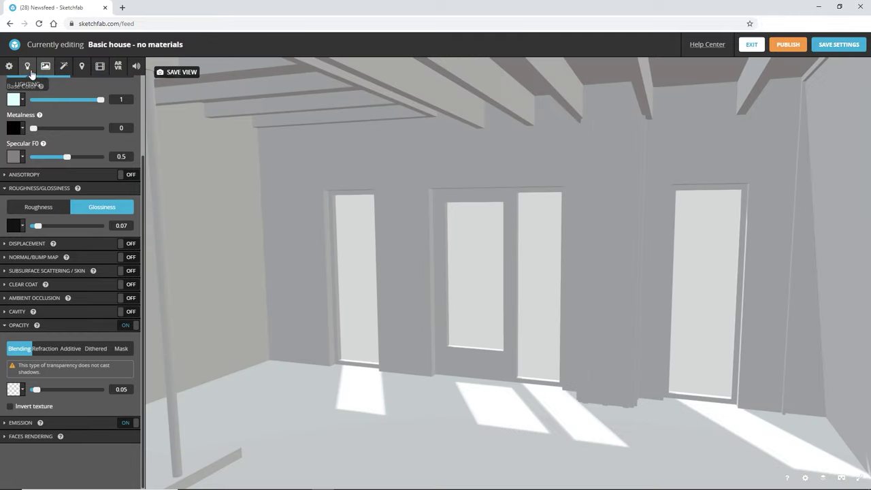
- Apply the Kirby Cove environment at about 183°, adjusting light intensity and shadow bias
click(28, 67)
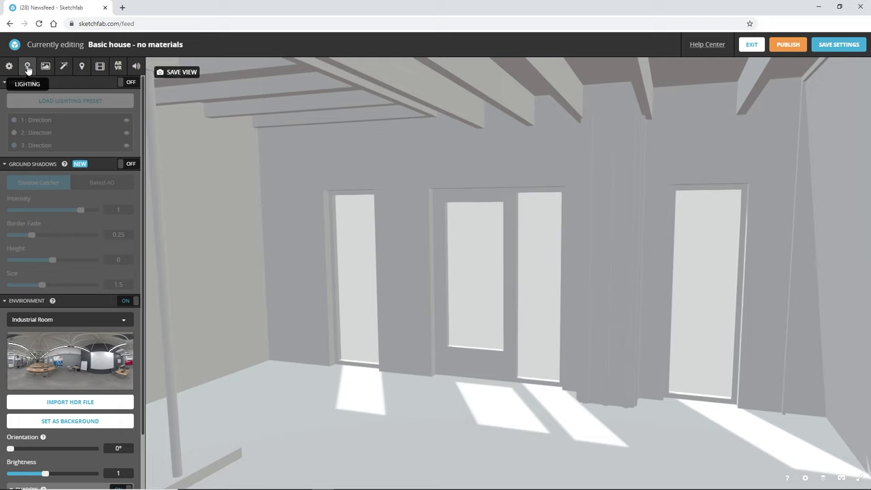
click(63, 322)
scroll(69, 332, down, 4)
scroll(74, 333, down, 3)
scroll(74, 333, down, 3)
scroll(76, 333, down, 3)
scroll(76, 333, down, 1)
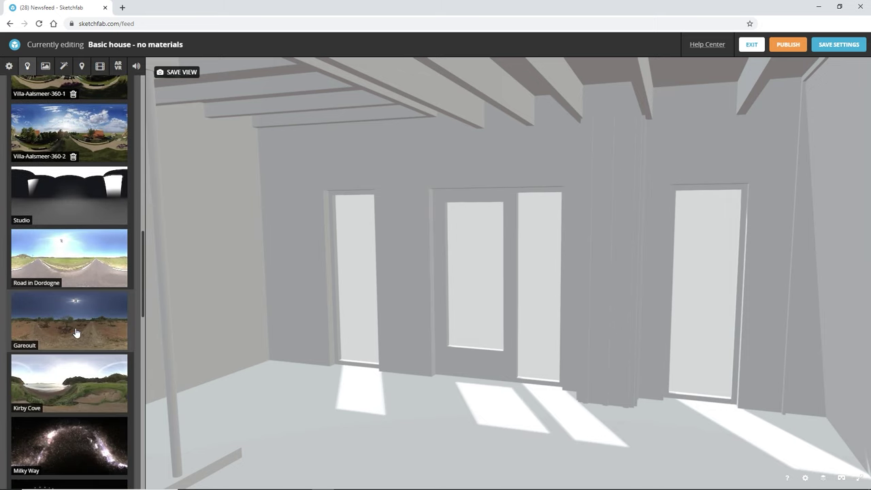
scroll(76, 332, down, 3)
scroll(75, 313, down, 5)
click(73, 289)
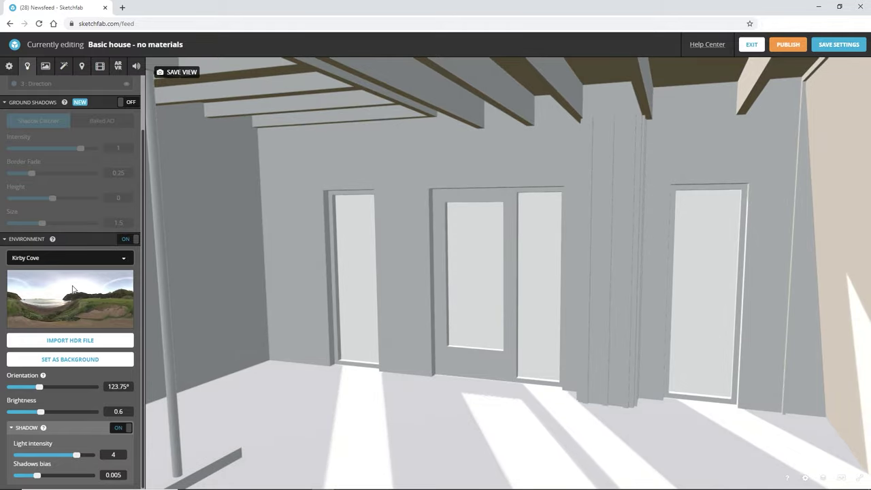
mouse_move(39, 386)
mouse_down()
mouse_move(53, 387)
mouse_move(34, 411)
mouse_up()
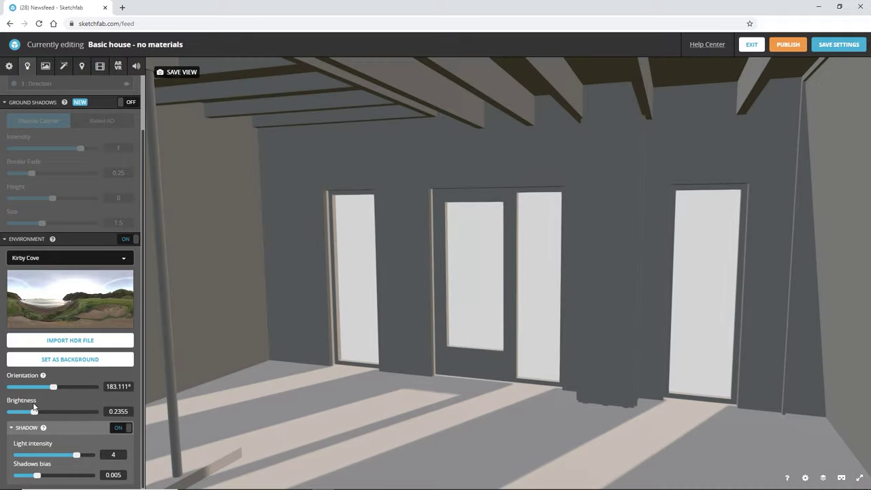
drag(77, 454, 79, 454)
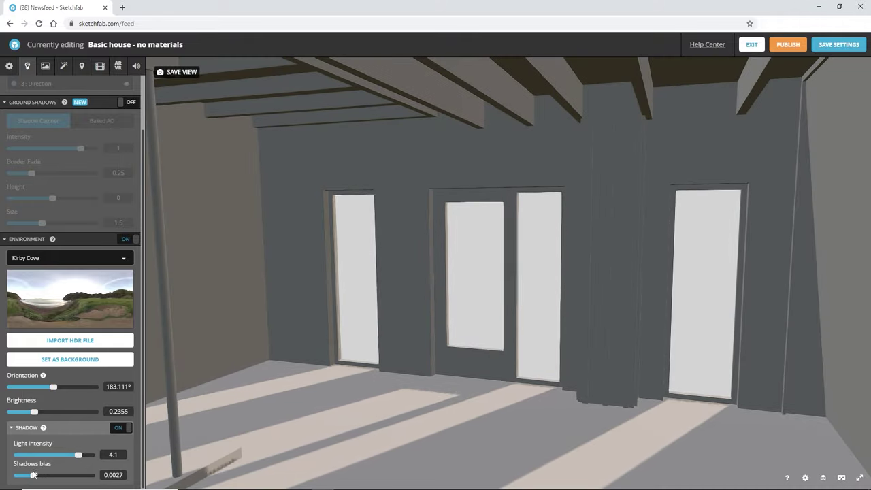
drag(37, 475, 41, 475)
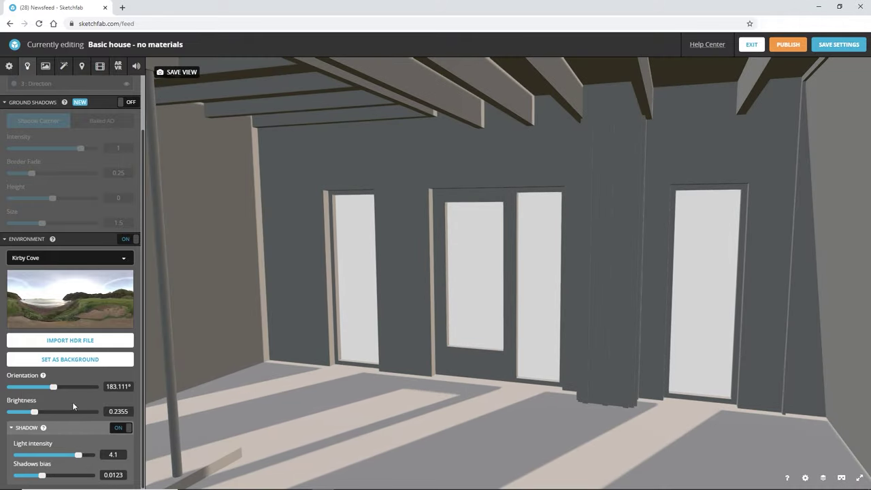
- Turn SSAO on in Post Processing Filters with a radius of 10
click(62, 66)
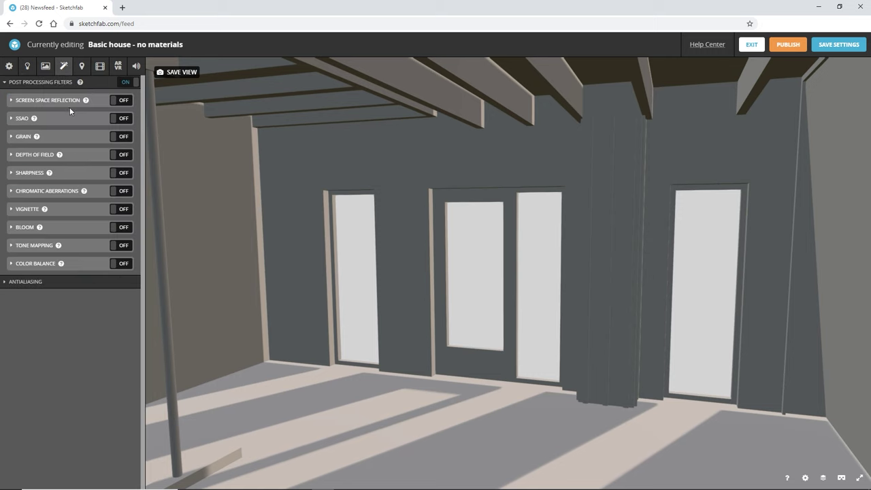
click(119, 119)
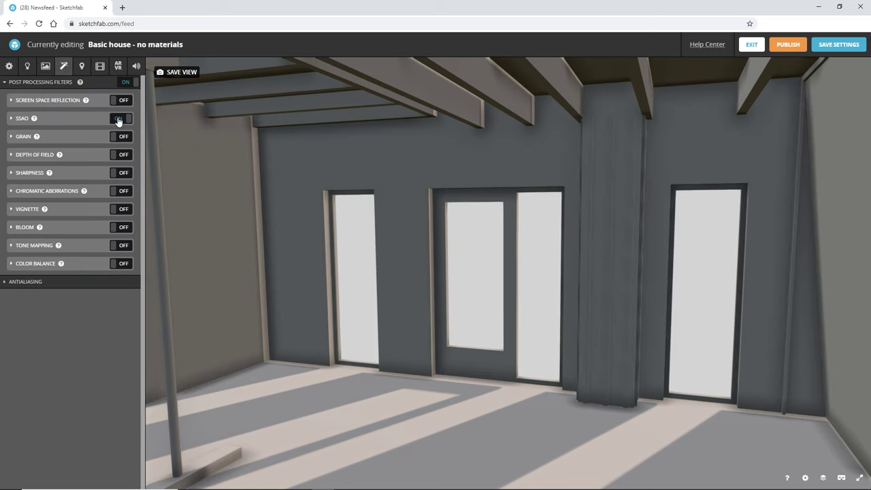
click(10, 119)
mouse_move(30, 143)
mouse_down()
mouse_move(66, 160)
mouse_move(45, 177)
mouse_up()
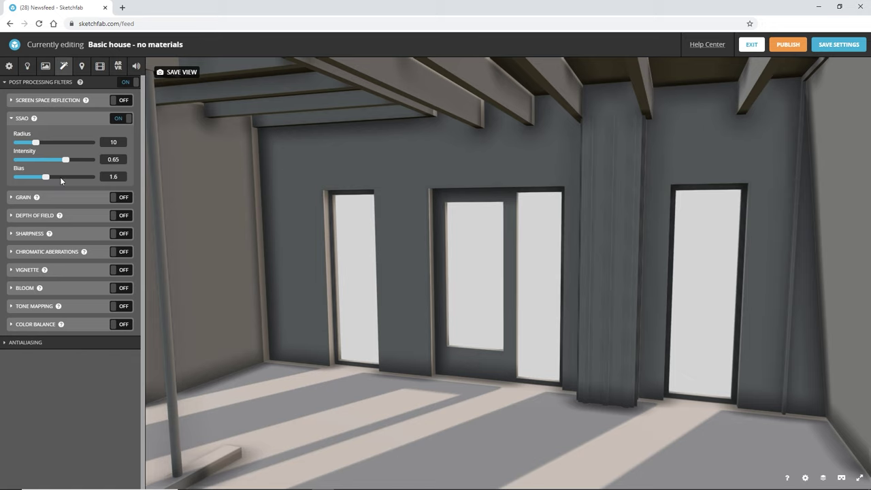
- Place an annotation inside the house and set the VR world scale to 39
click(82, 65)
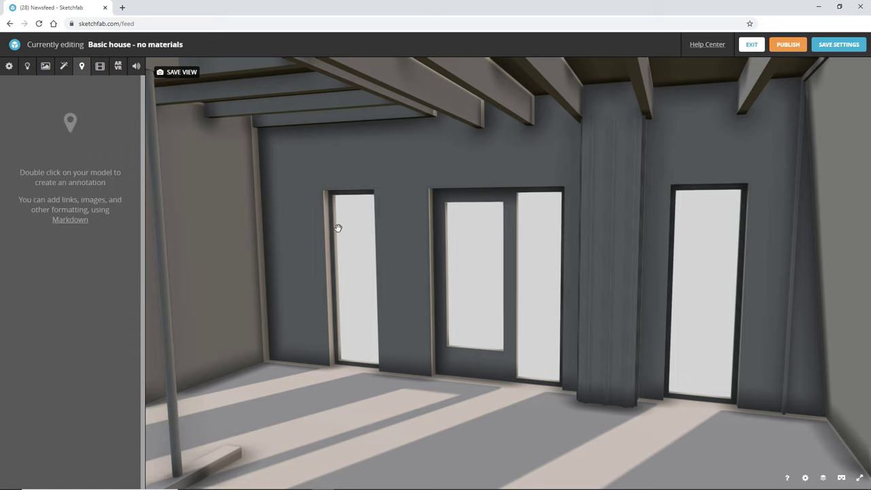
double_click(433, 243)
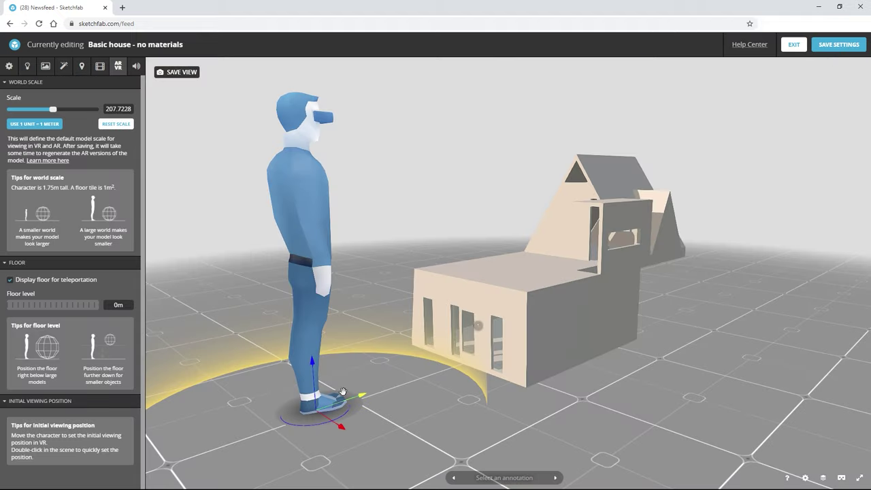
drag(51, 110, 34, 114)
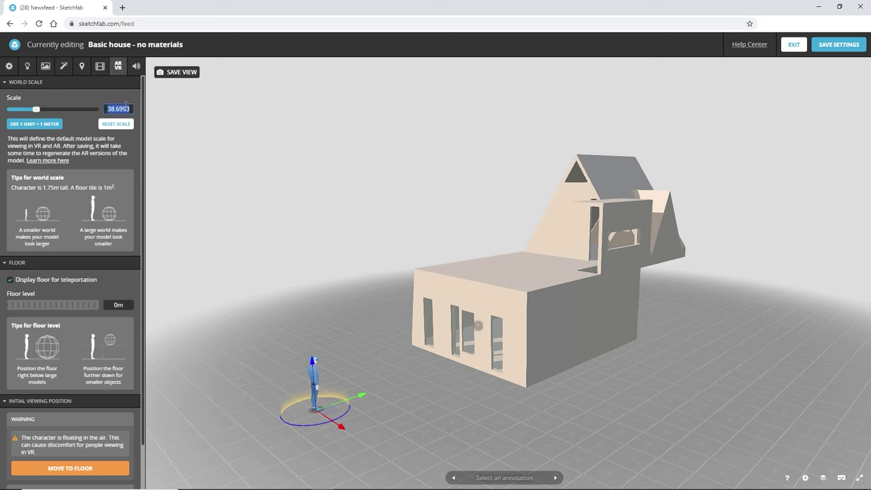
text(9)
- Move the VR starting position to the front door
drag(358, 395, 521, 362)
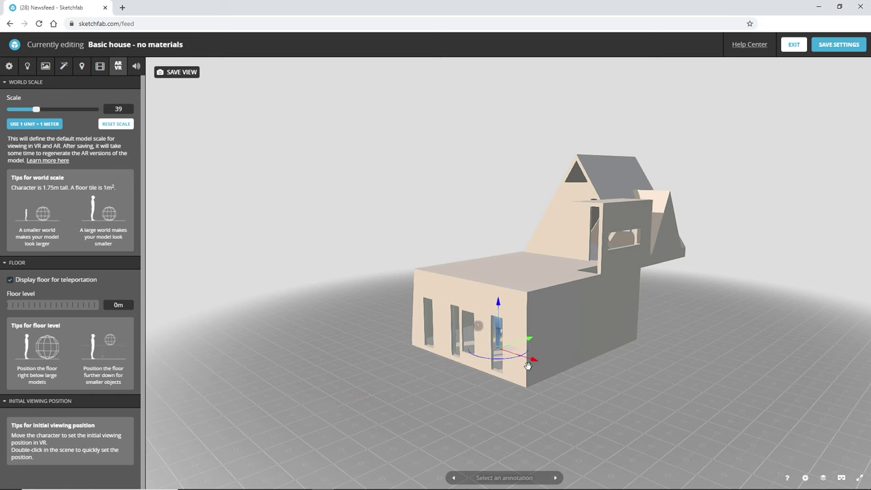
scroll(528, 366, up, 5)
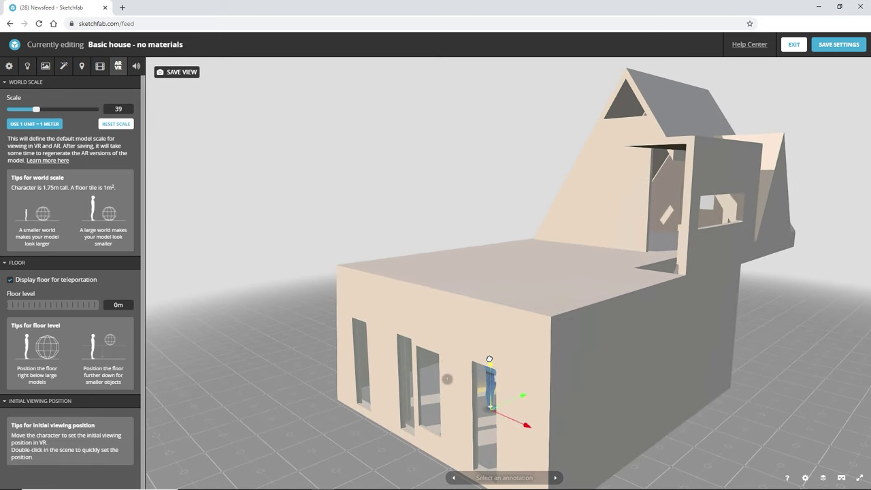
drag(427, 407, 418, 403)
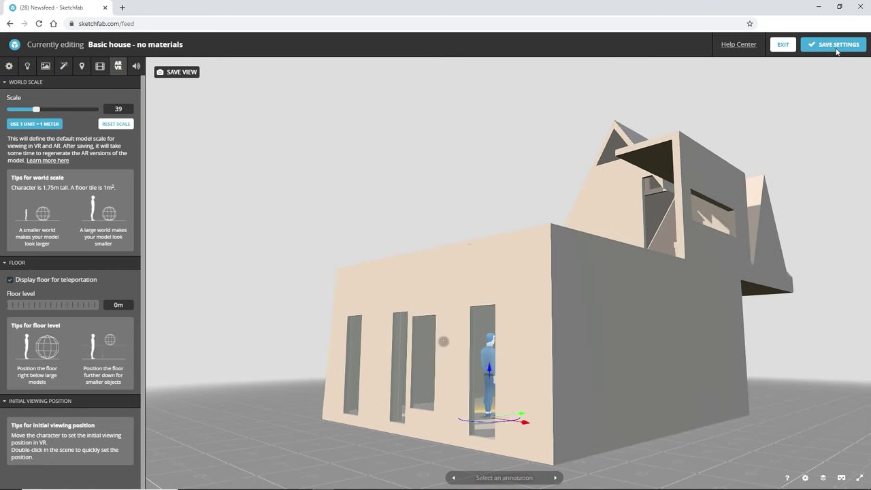
- Save the settings, view the model full screen and fly to the Inside annotation
click(781, 45)
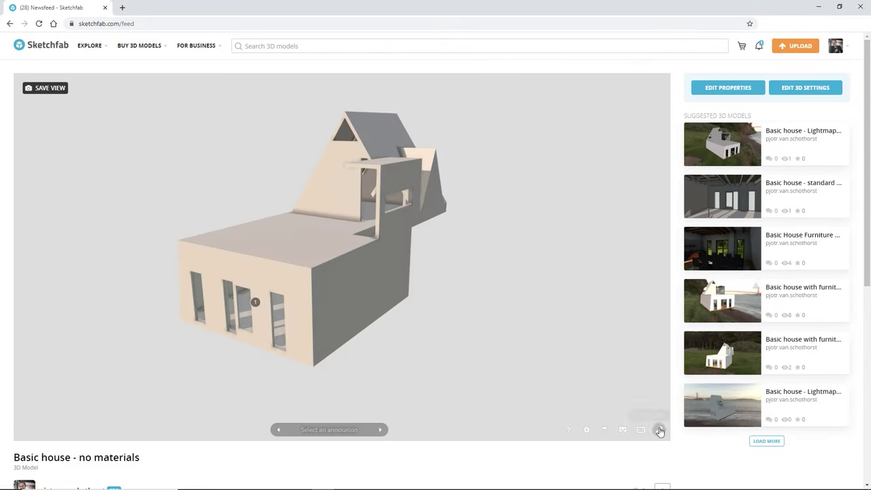
click(659, 429)
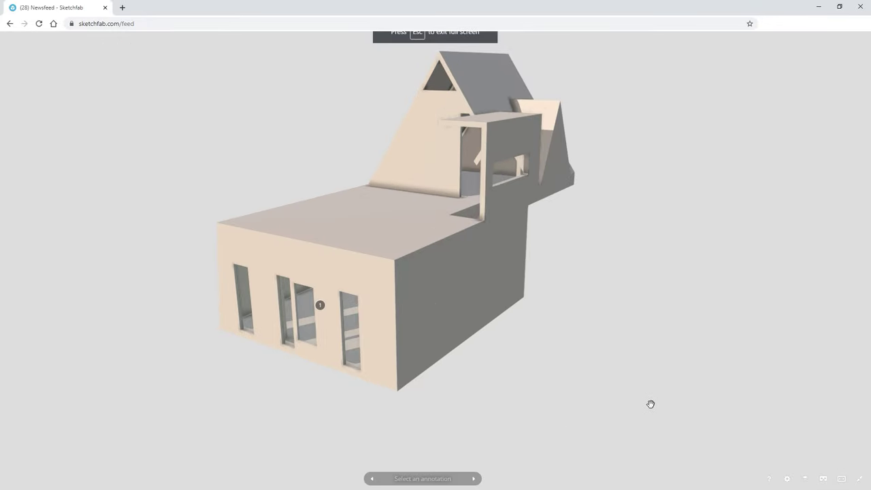
drag(380, 324, 416, 325)
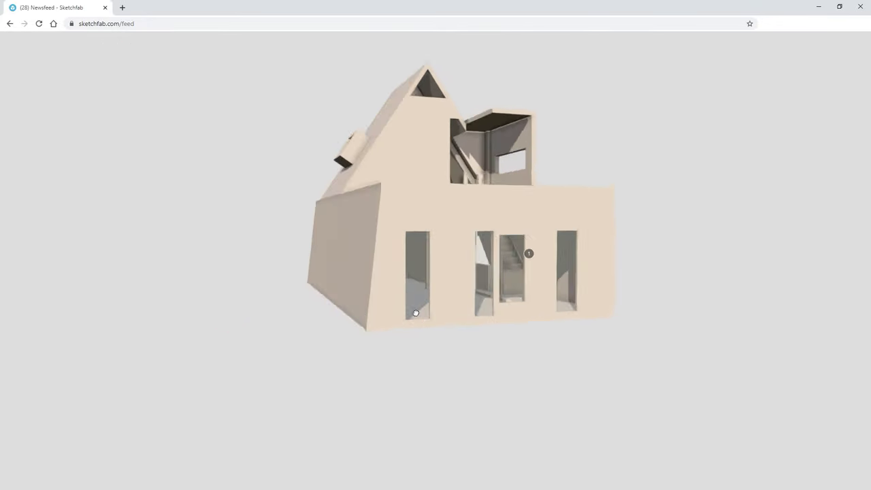
click(370, 286)
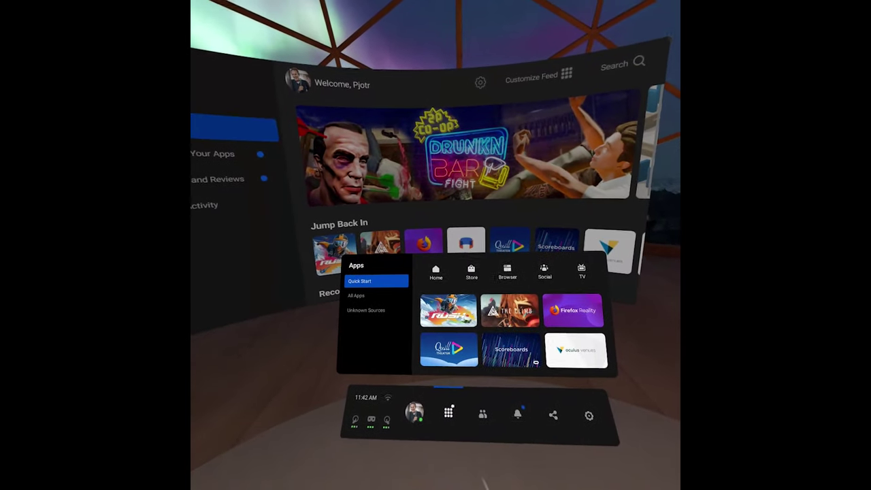
- Open Oculus Browser and go to the Sketchfab site
click(506, 273)
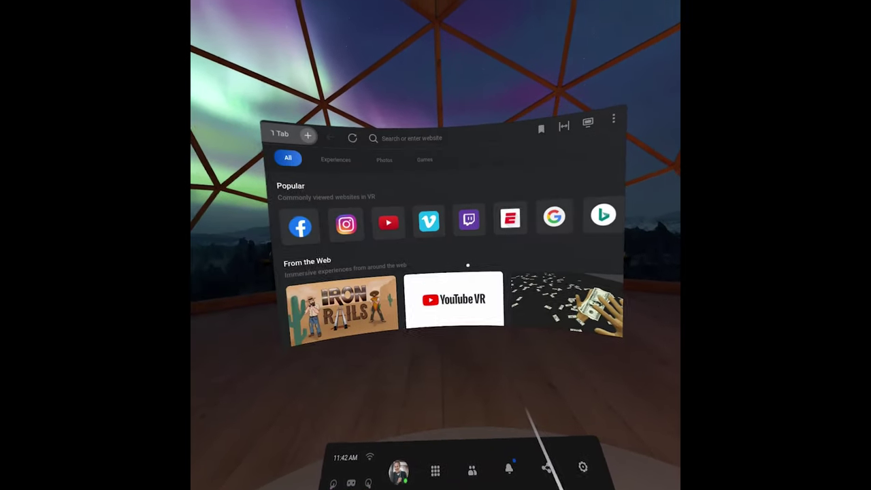
click(474, 263)
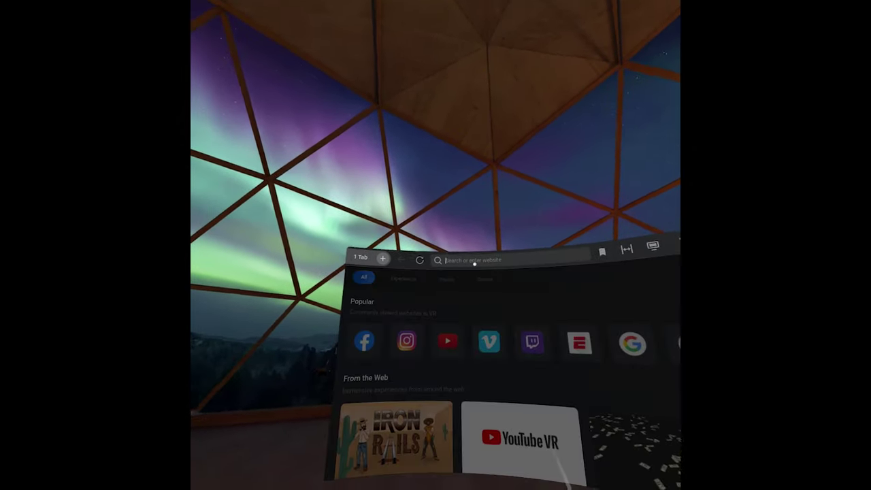
text(sketchfab)
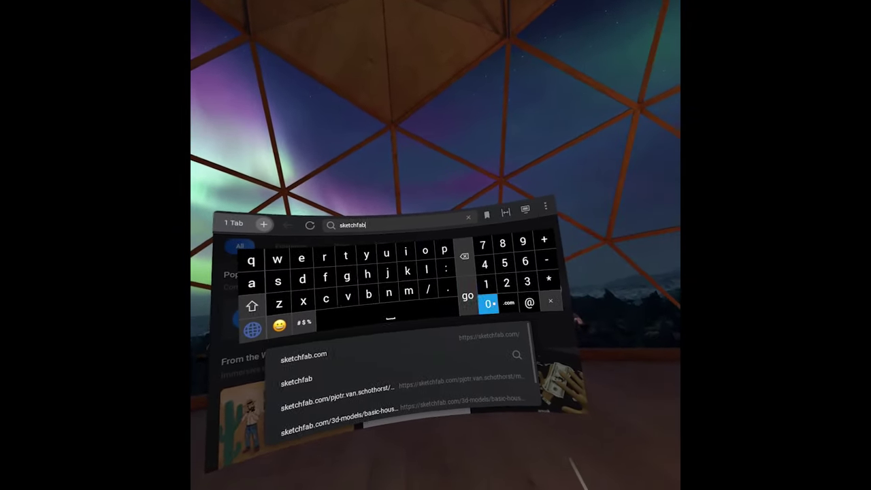
click(556, 318)
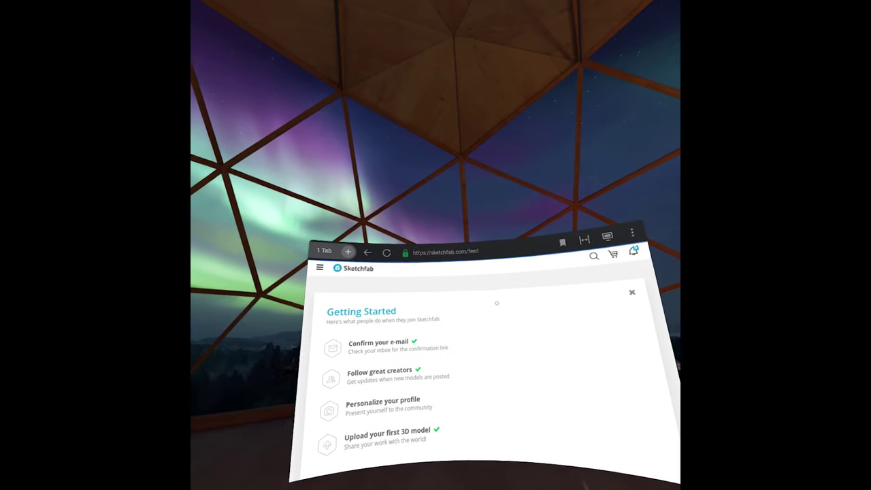
- Bookmark the profile models page and open the Basic house - no materials model
click(488, 262)
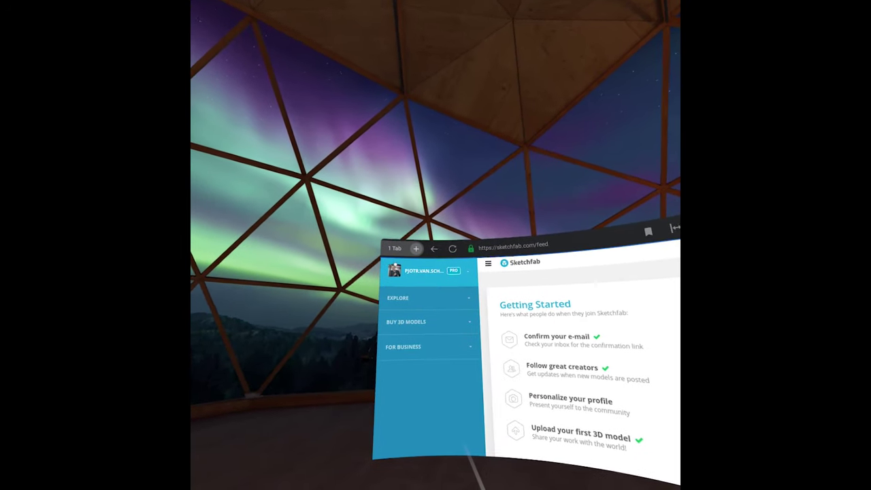
click(423, 270)
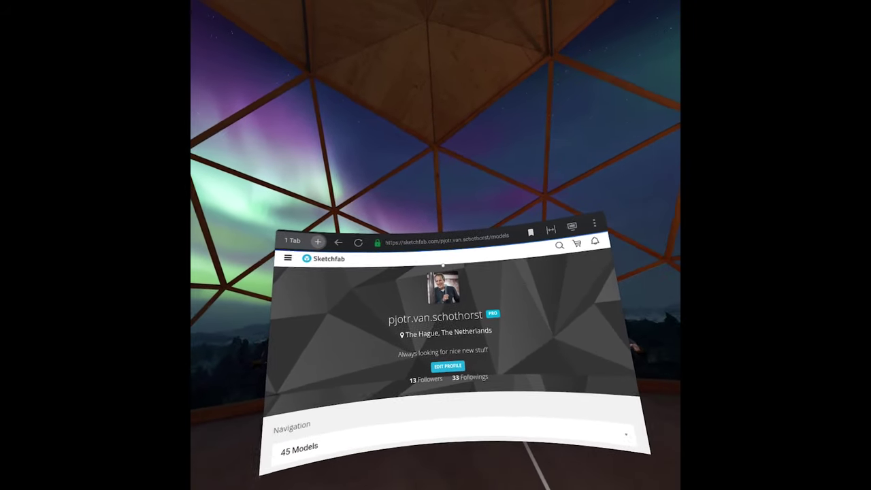
click(491, 241)
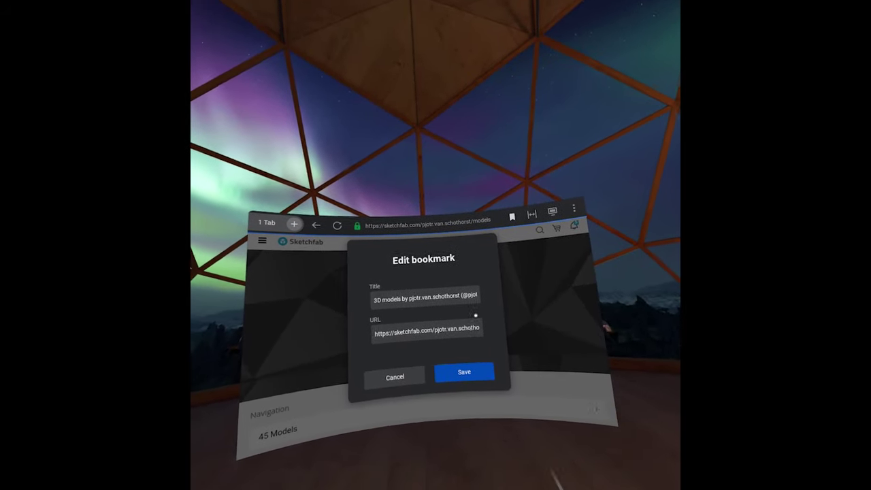
click(463, 360)
scroll(426, 286, down, 5)
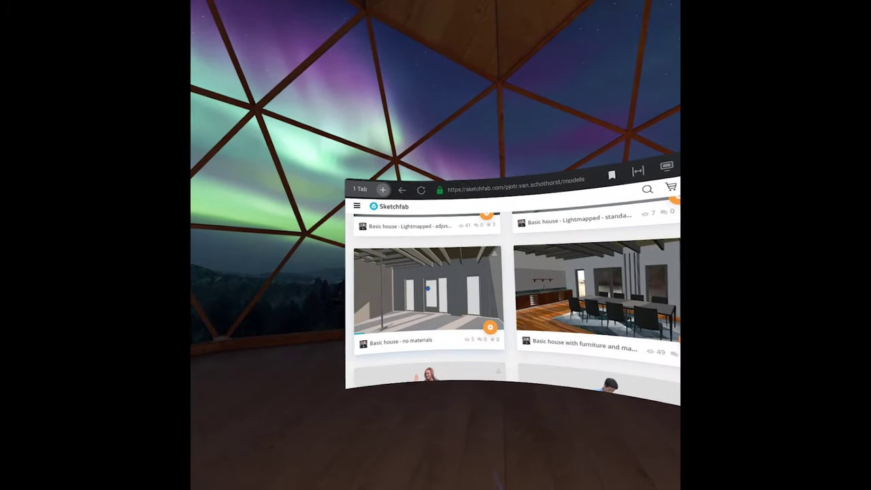
click(427, 287)
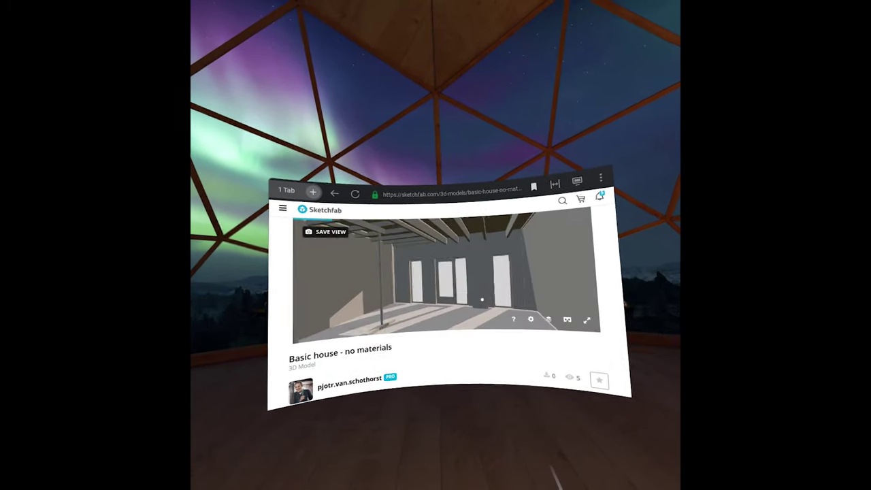
- Enter View in VR to walk through the Basic house interior
click(510, 298)
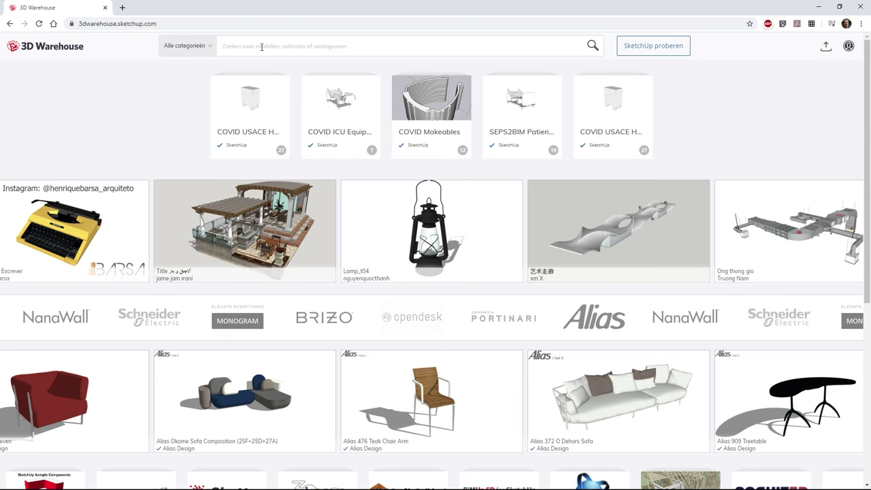
- Search 3D Warehouse for 'dining' and scroll through the results
text(dining)
key(Return)
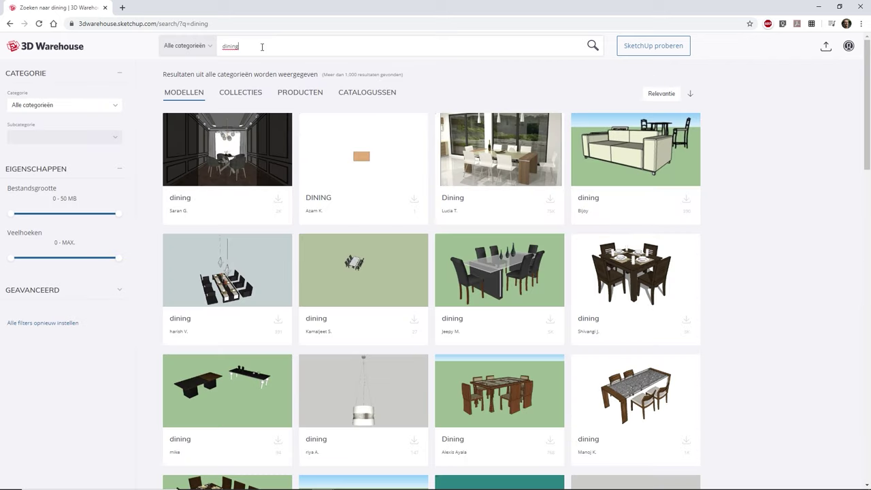
scroll(684, 225, down, 1)
scroll(686, 228, down, 2)
scroll(688, 231, down, 1)
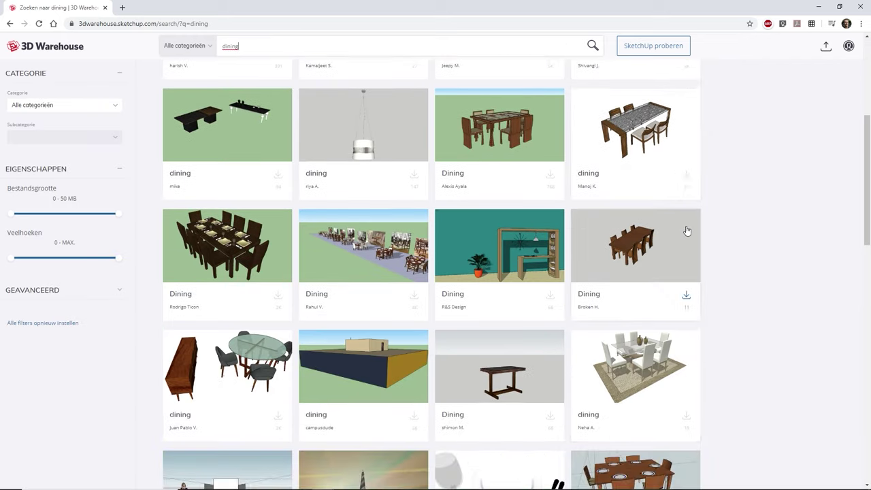
scroll(687, 231, down, 2)
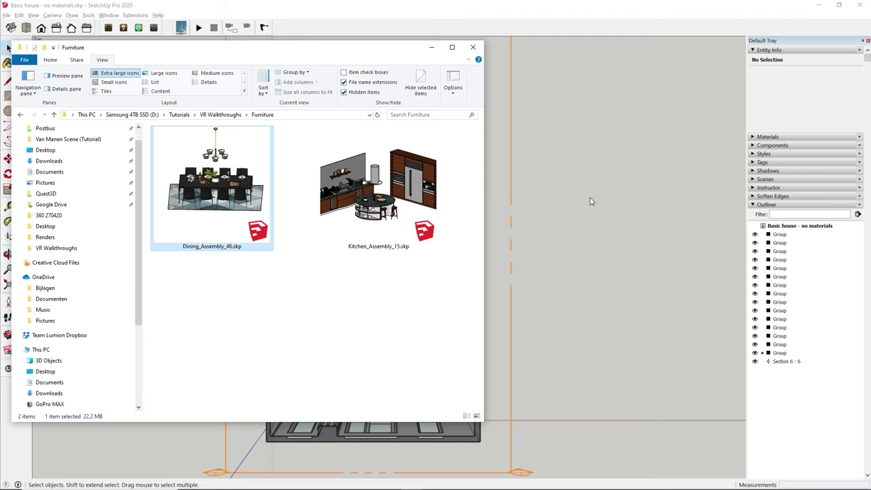
- Bring in the dining set, place the table in the lower room, and paint floors dark wood
click(598, 196)
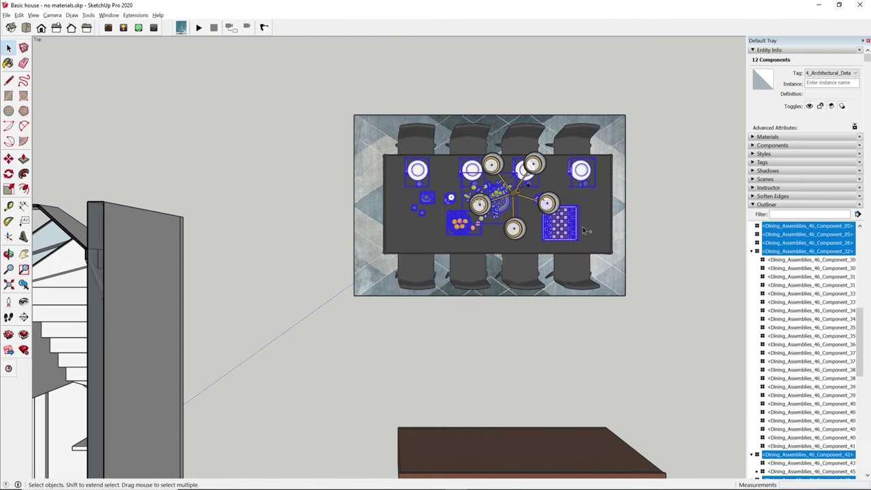
click(514, 197)
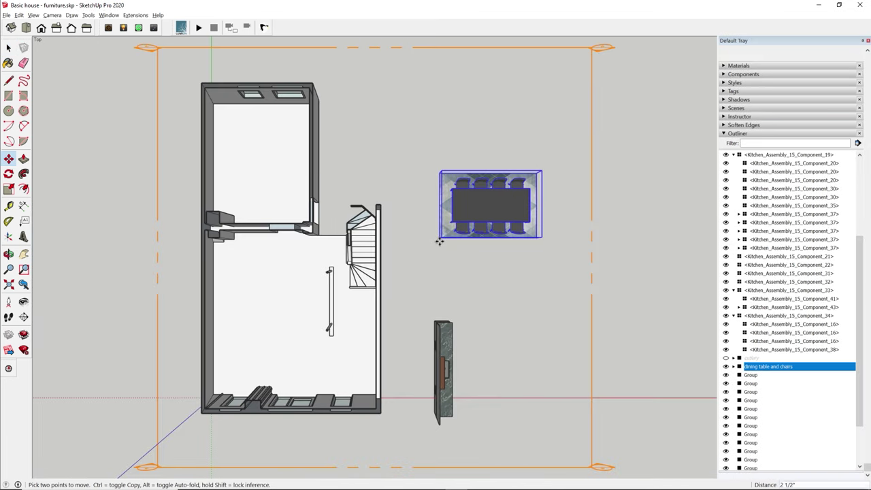
click(440, 241)
click(217, 354)
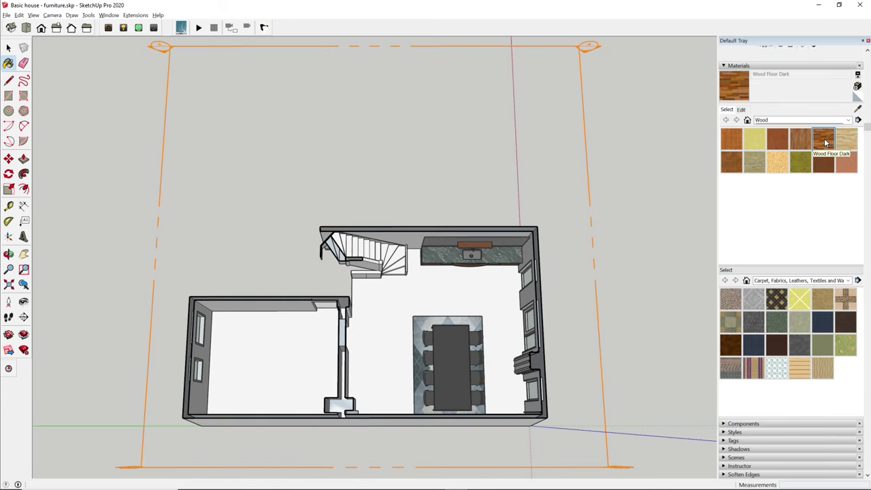
click(415, 290)
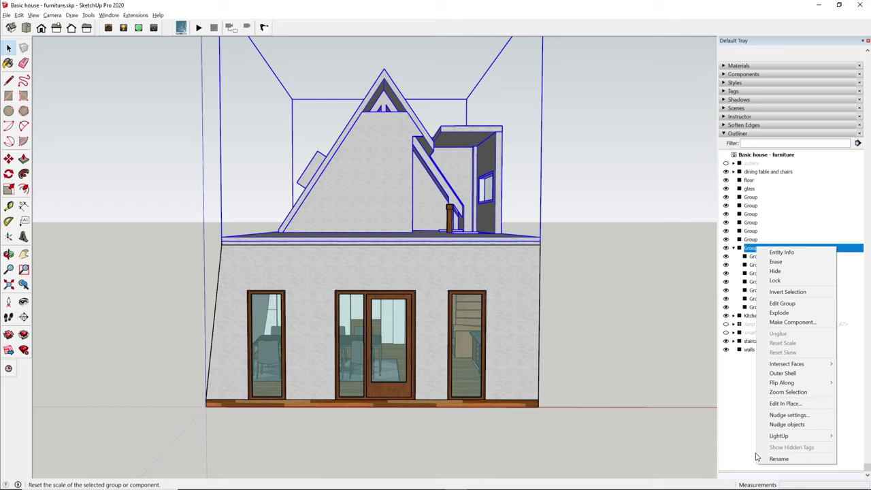
- Show the Outliner in the tray and place the 1.78m man billboard inside the central doors
click(769, 459)
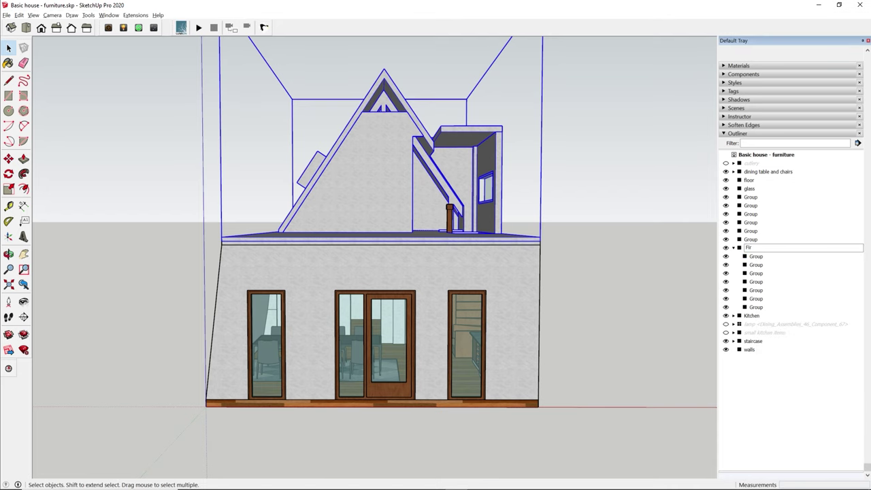
click(109, 15)
mouse_move(123, 24)
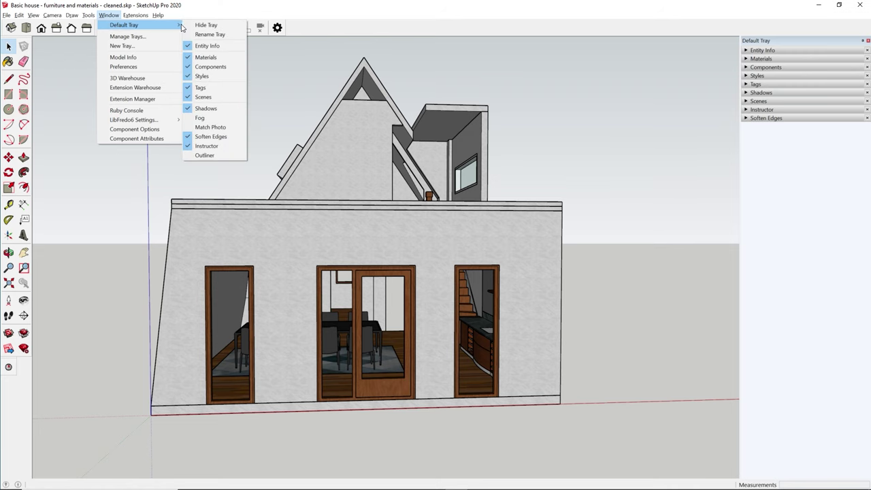
click(196, 156)
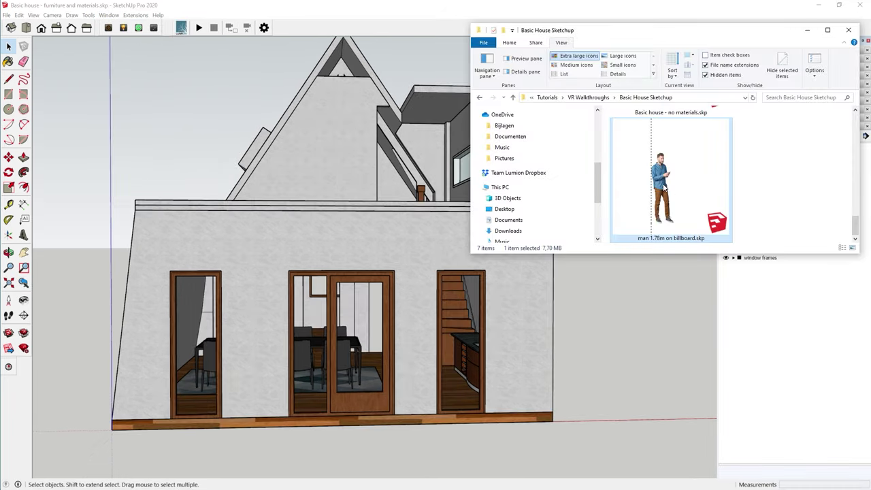
drag(663, 185, 496, 272)
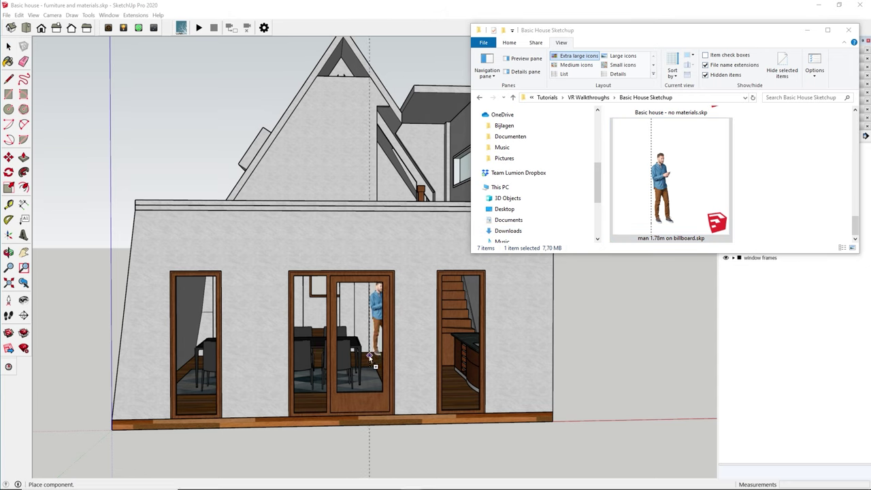
click(369, 357)
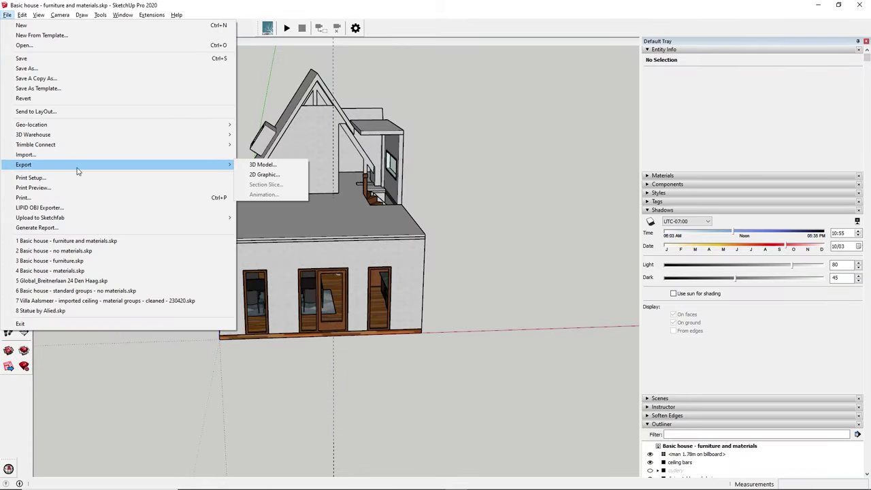
- Export the house as FBX, then zip the .fbx file and its folder together
click(234, 166)
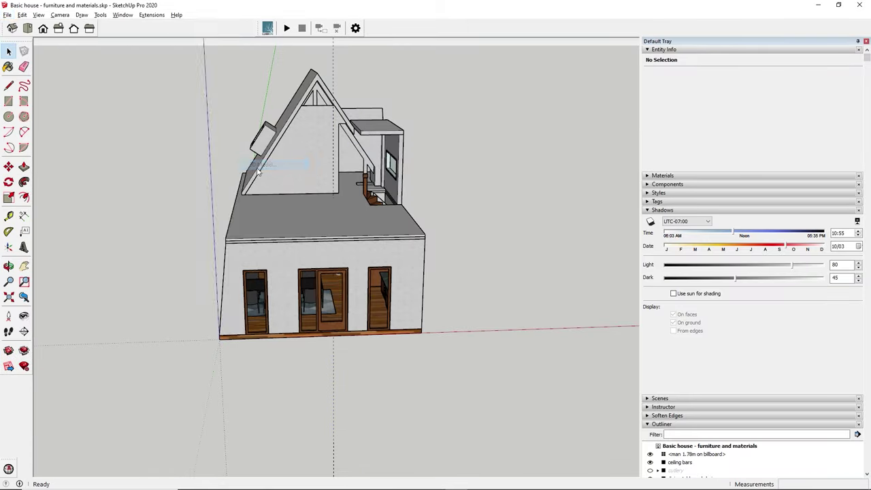
click(794, 472)
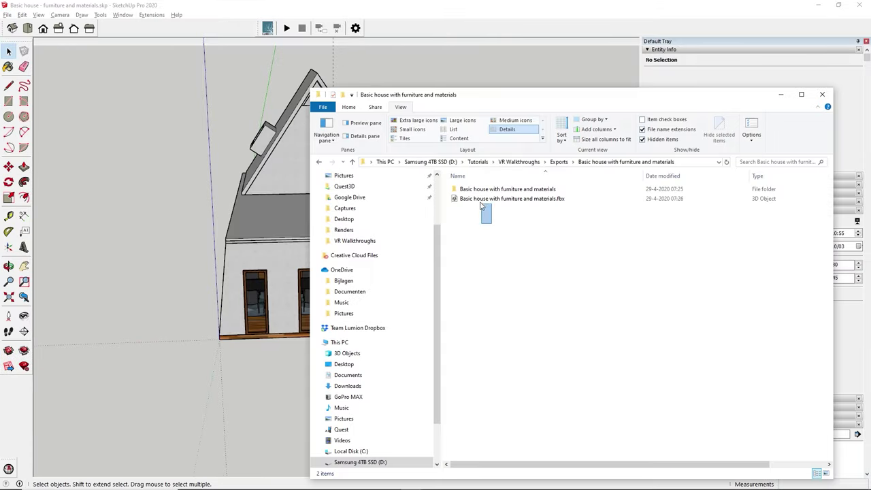
drag(481, 205, 475, 190)
right_click(475, 190)
mouse_move(500, 309)
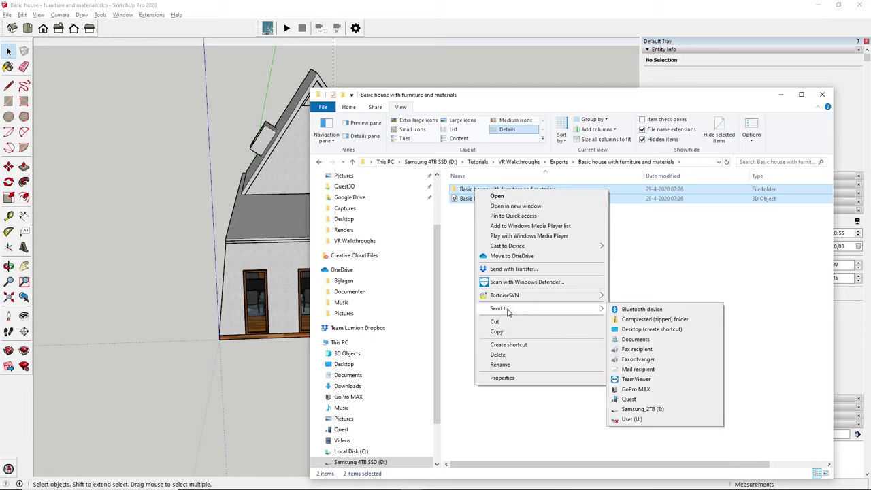
click(619, 318)
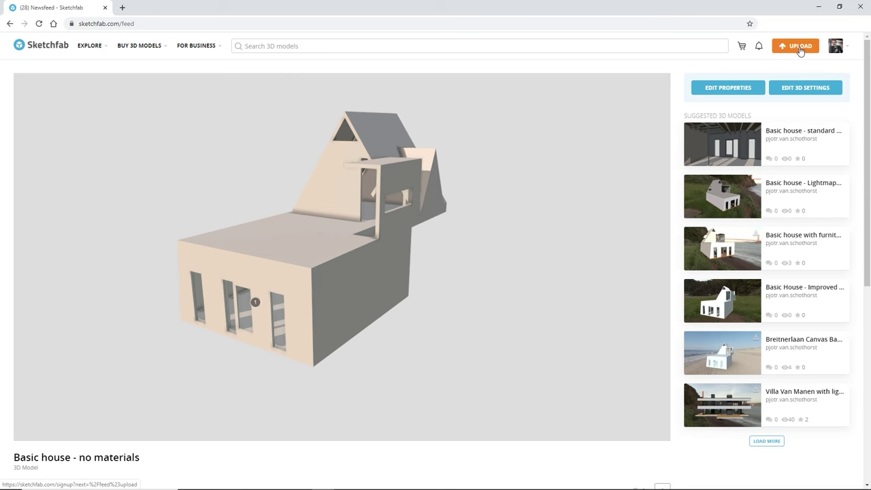
- Upload the zipped house as a new Sketchfab model
click(799, 46)
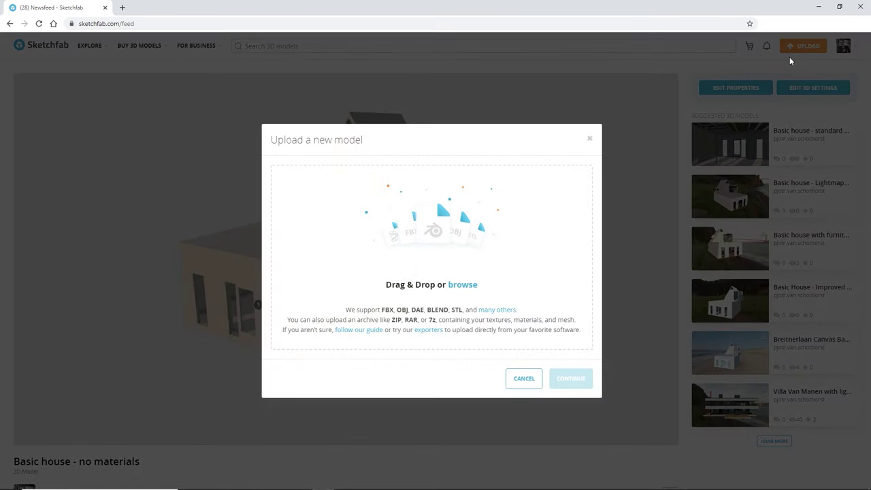
drag(569, 196, 327, 272)
click(577, 360)
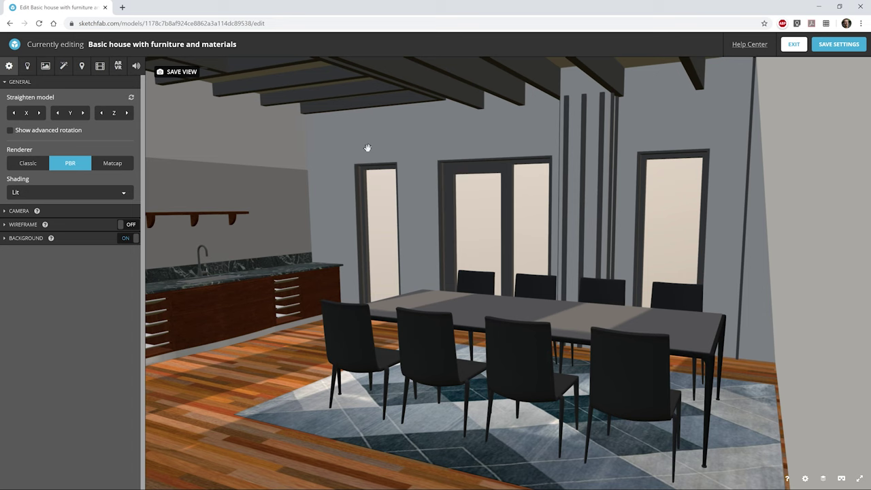
- In Background settings, turn off ambient environment lighting and set the blur to 0
click(5, 240)
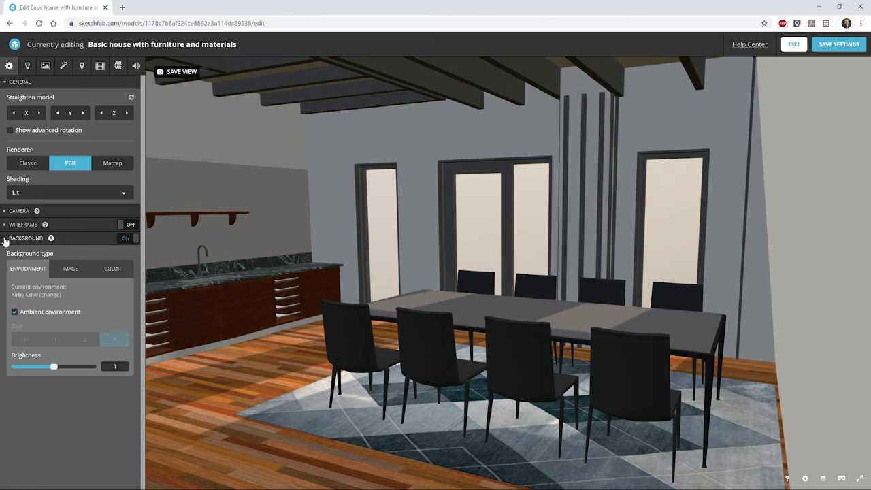
click(13, 313)
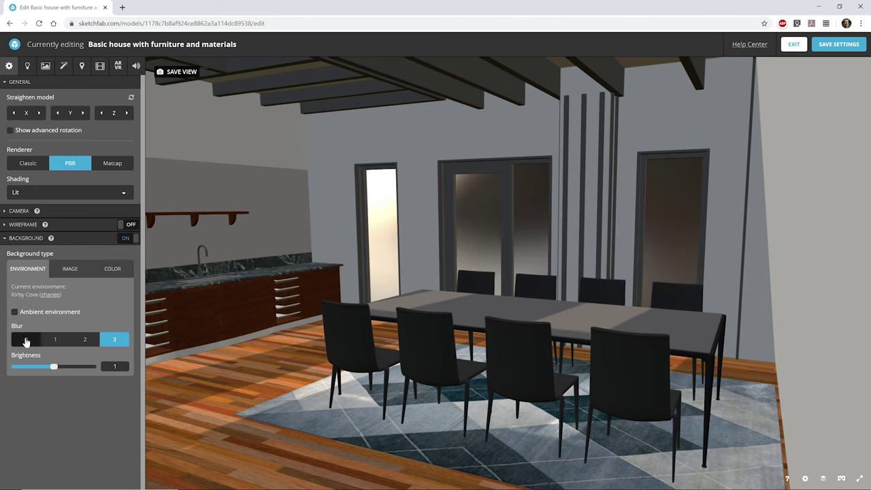
click(26, 339)
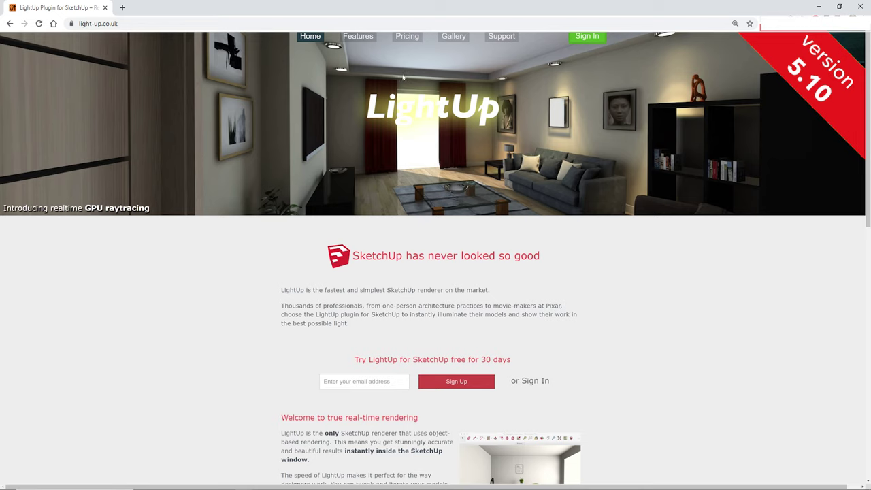
- Scroll down the light-up.co.uk homepage to the footer, reading the LightUp introduction
scroll(483, 158, down, 3)
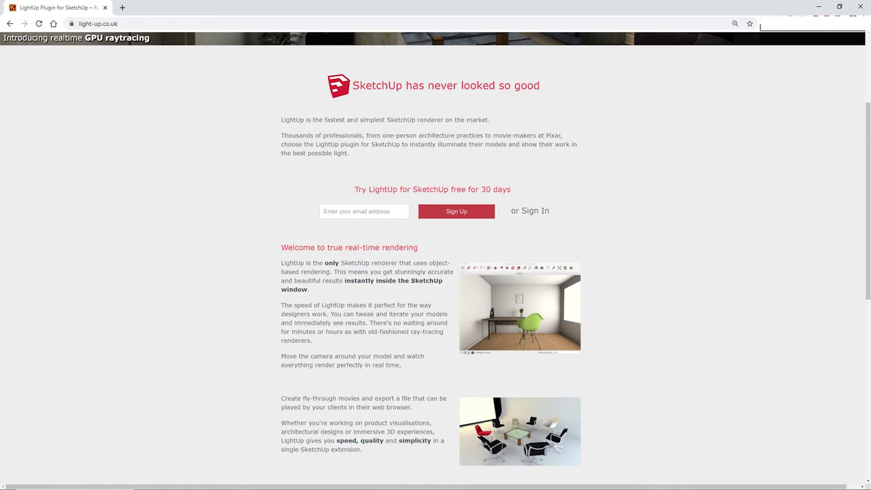
scroll(436, 259, down, 1)
scroll(436, 259, down, 1)
scroll(435, 258, down, 1)
scroll(436, 259, down, 1)
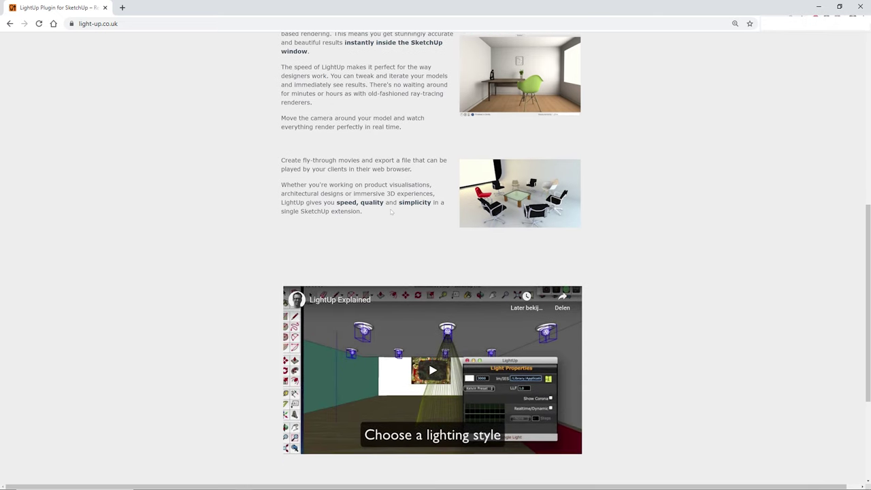
scroll(392, 212, down, 2)
scroll(392, 211, down, 1)
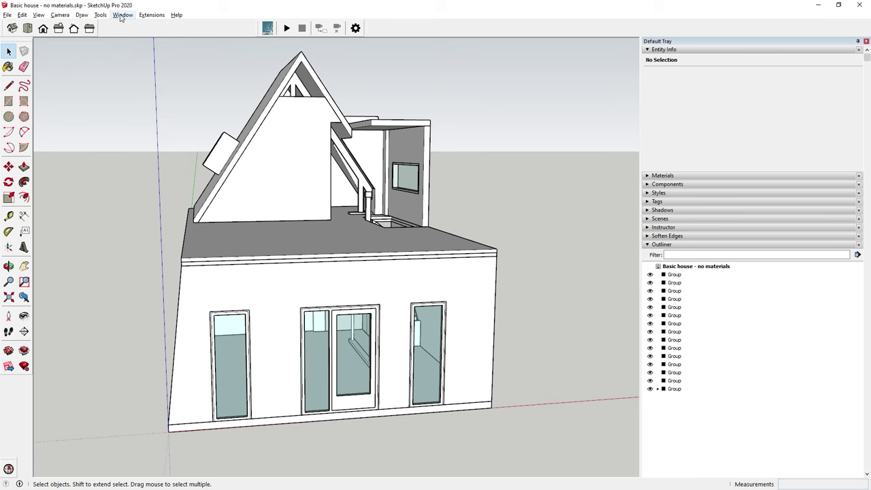
- Install the downloaded LightUp demo .rbz through the Extension Manager, then close it
click(122, 15)
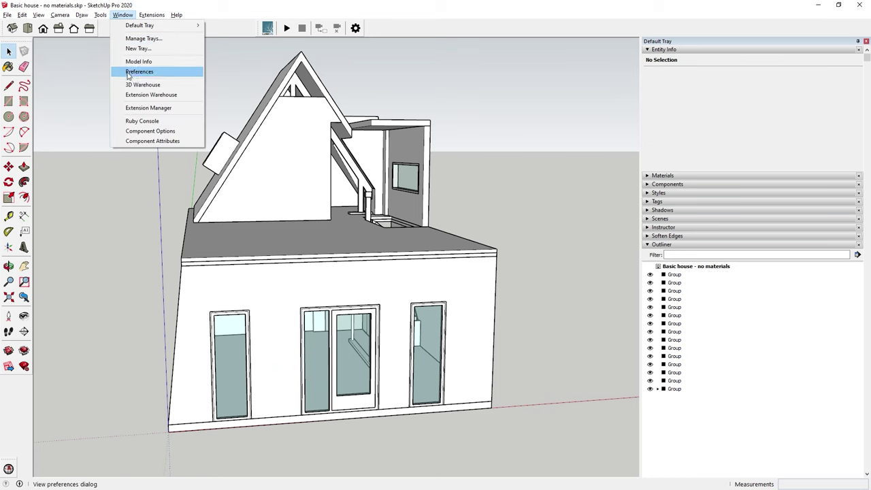
click(140, 108)
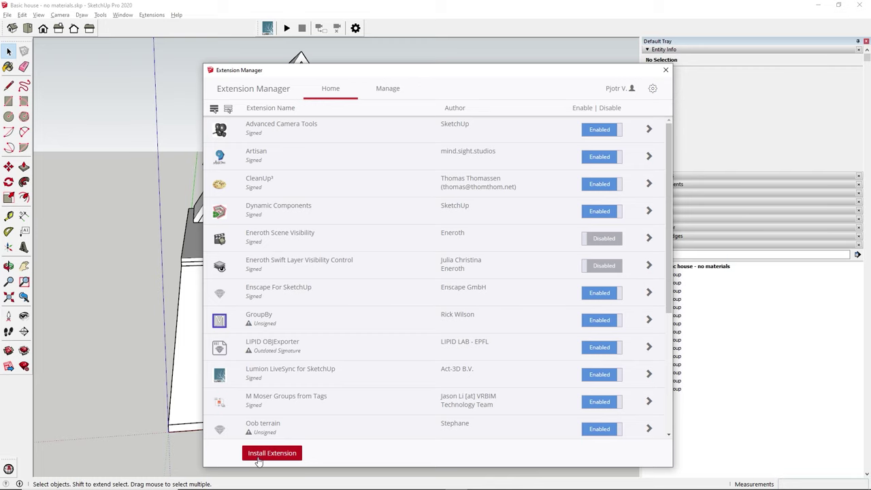
click(259, 455)
double_click(349, 81)
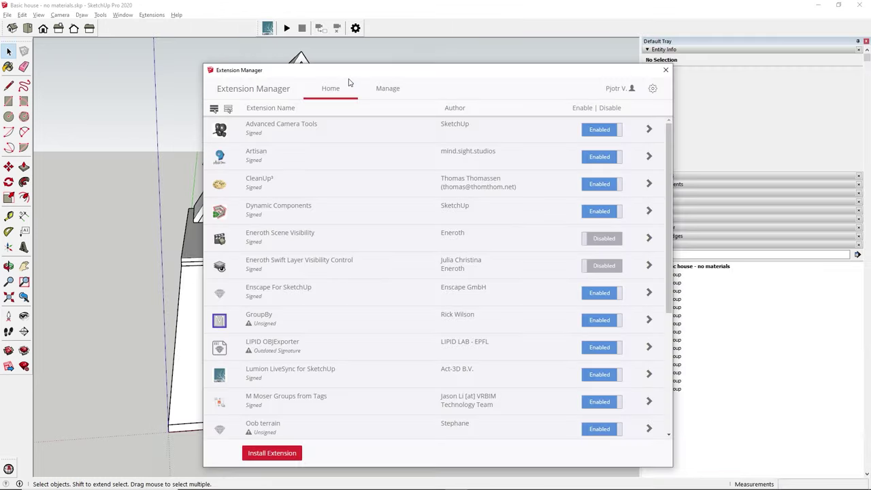
click(474, 290)
click(665, 70)
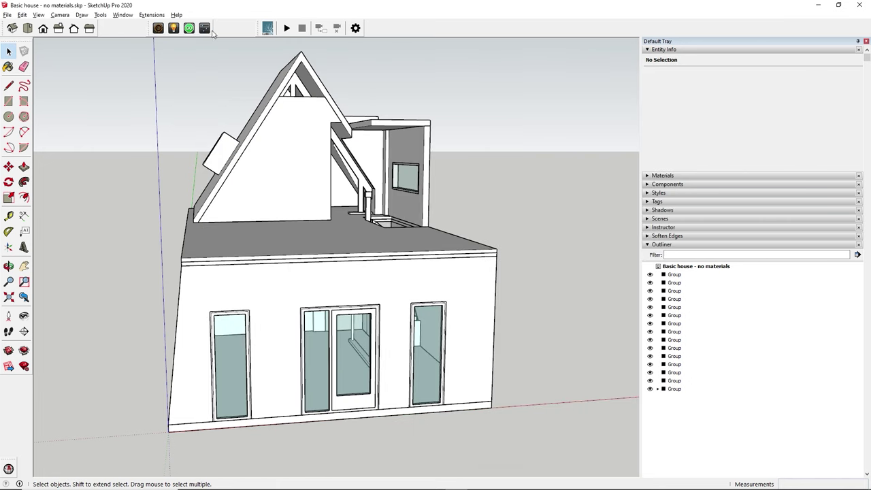
- Open LightUp's preferences and hide the window glass group
click(204, 29)
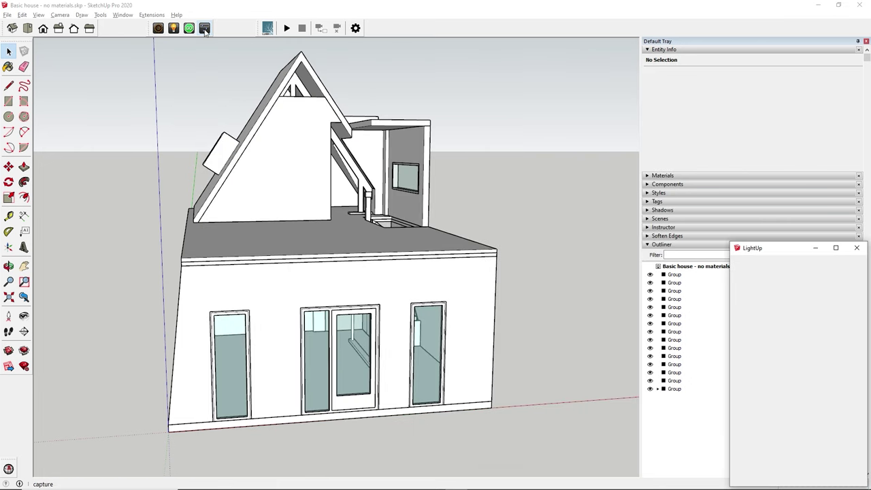
click(157, 29)
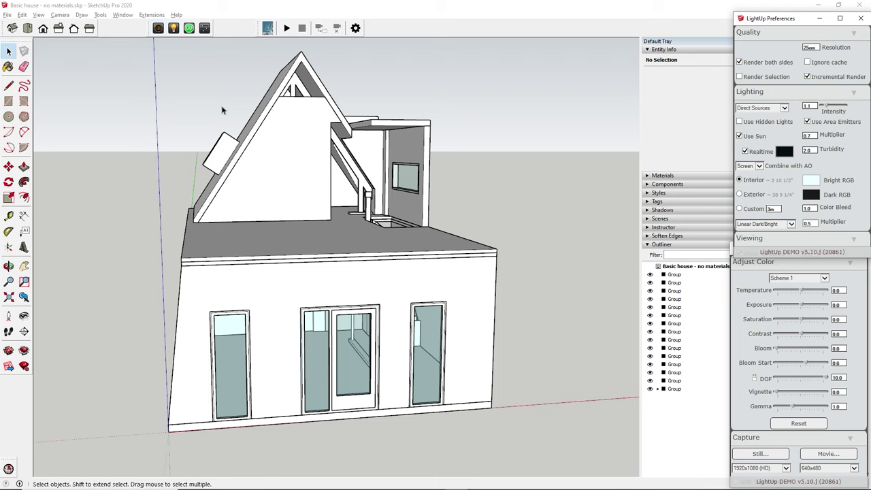
click(421, 307)
right_click(426, 327)
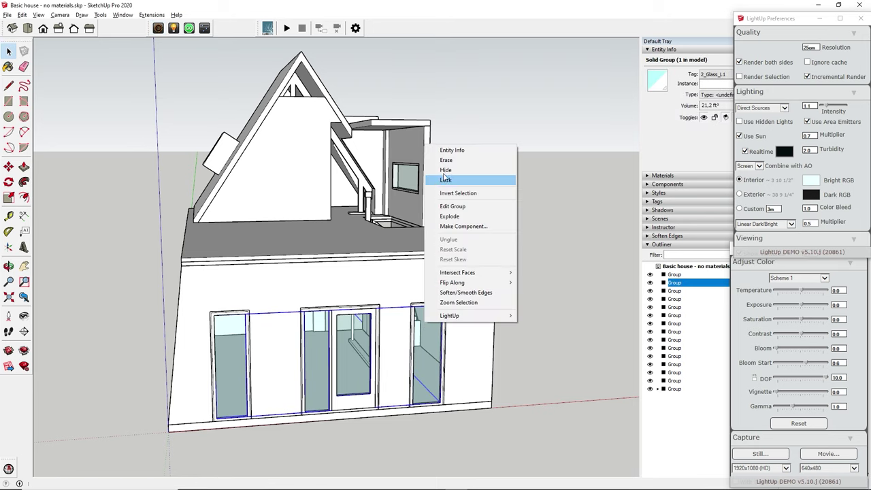
click(445, 169)
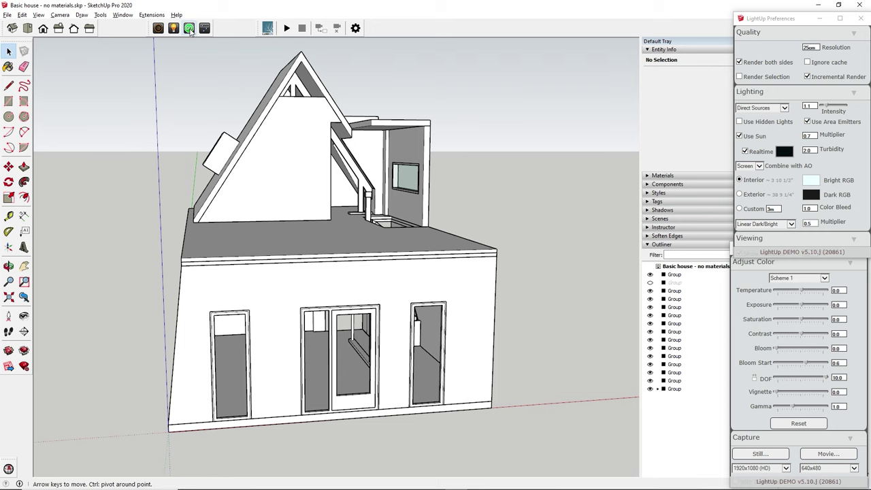
- Start LightUp realtime rendering and walk through the house interior, then leave the tour
click(189, 29)
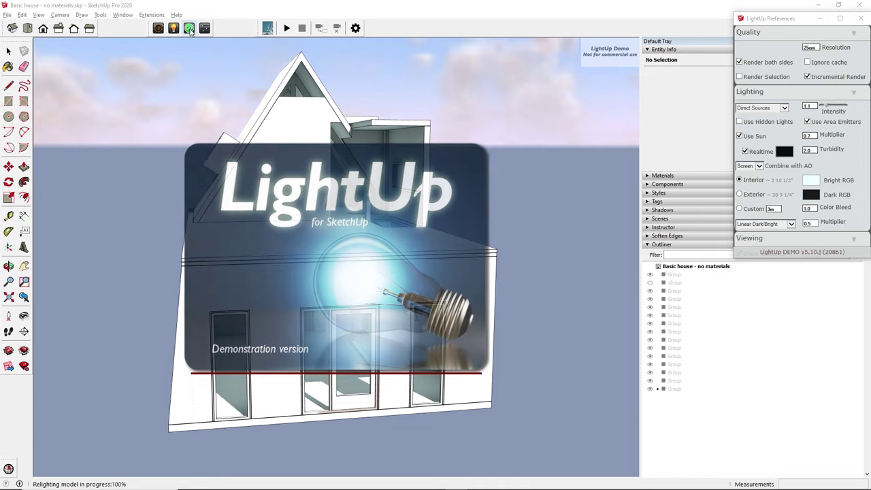
mouse_move(324, 299)
mouse_down()
mouse_move(307, 301)
mouse_move(286, 331)
mouse_move(238, 356)
mouse_move(241, 365)
mouse_move(282, 235)
mouse_move(278, 210)
mouse_move(306, 224)
mouse_up()
key(o)
key(w)
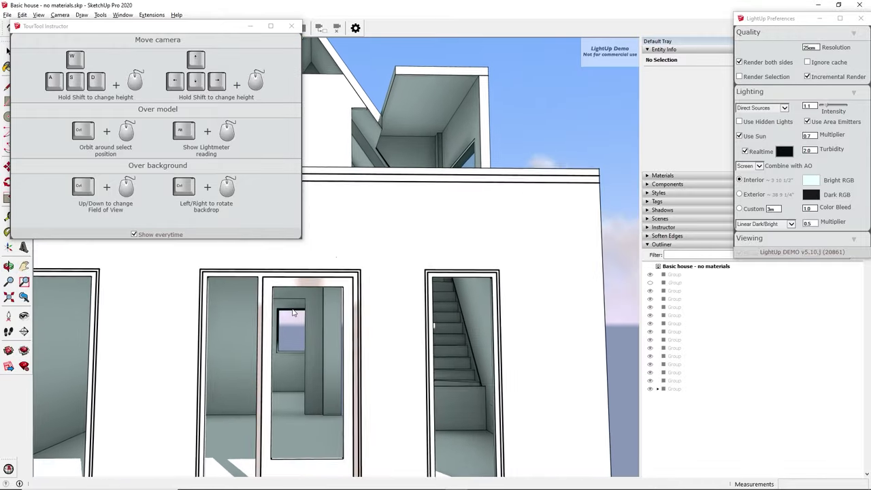
key(w)
key(w)
key(w)
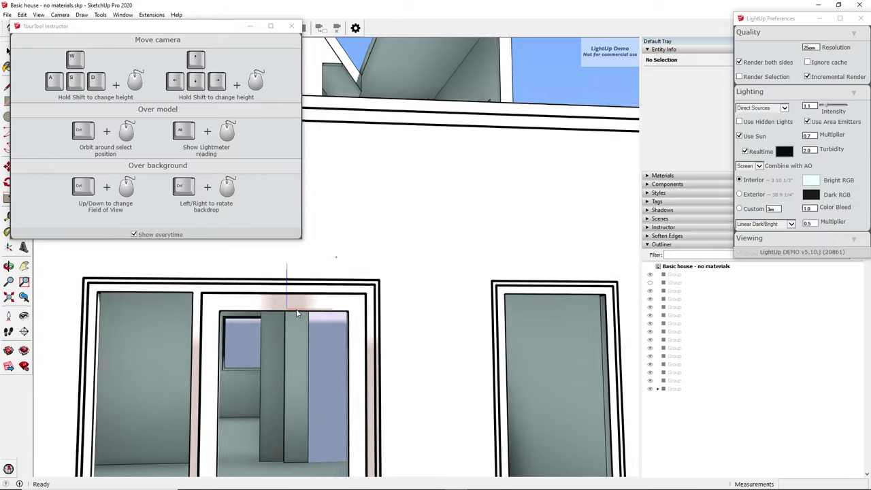
key(w)
key(w)
key(w)
key(w)
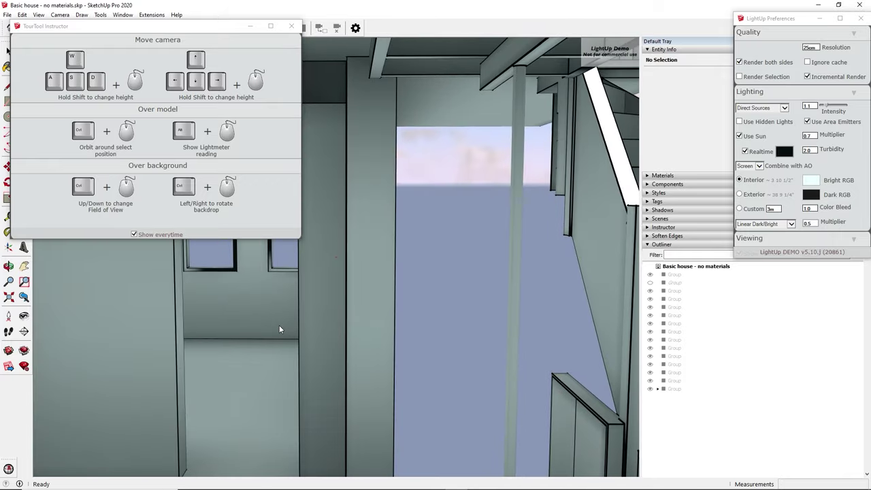
key(w)
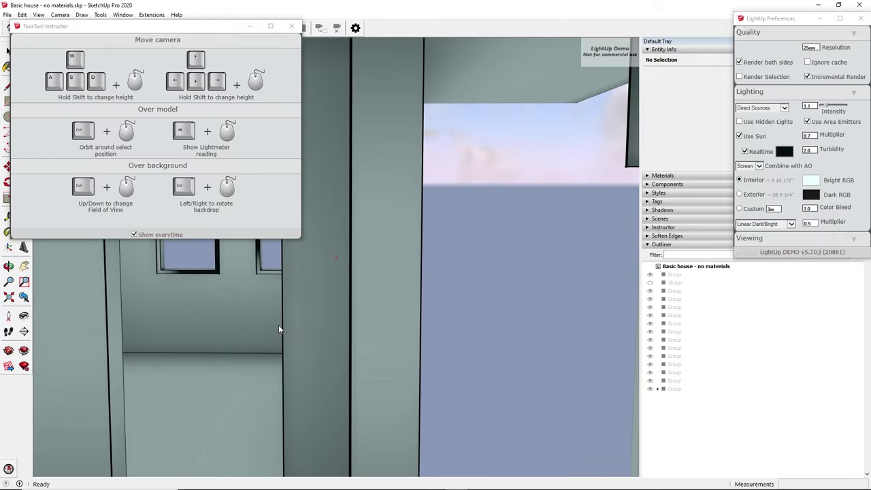
key(h)
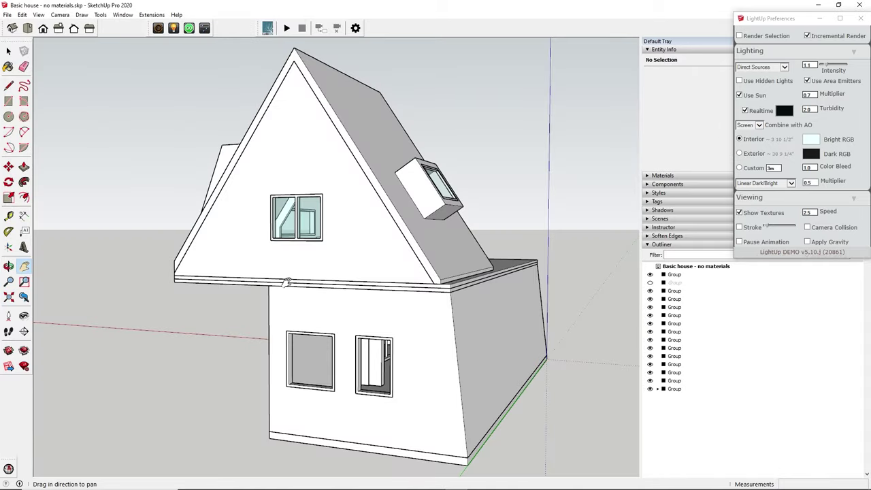
- From a front view, restart the realtime render and move the sun to a later time
mouse_move(288, 289)
middle_down()
mouse_move(472, 254)
mouse_move(495, 267)
middle_up()
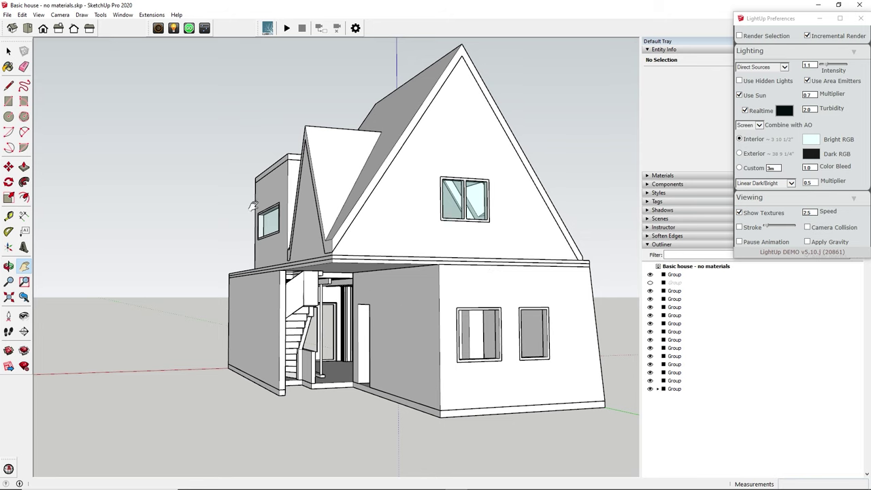
click(189, 28)
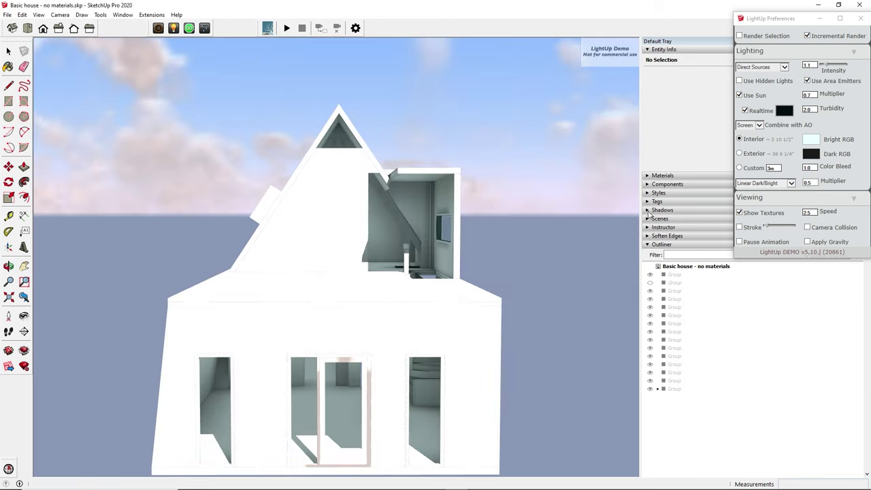
click(662, 210)
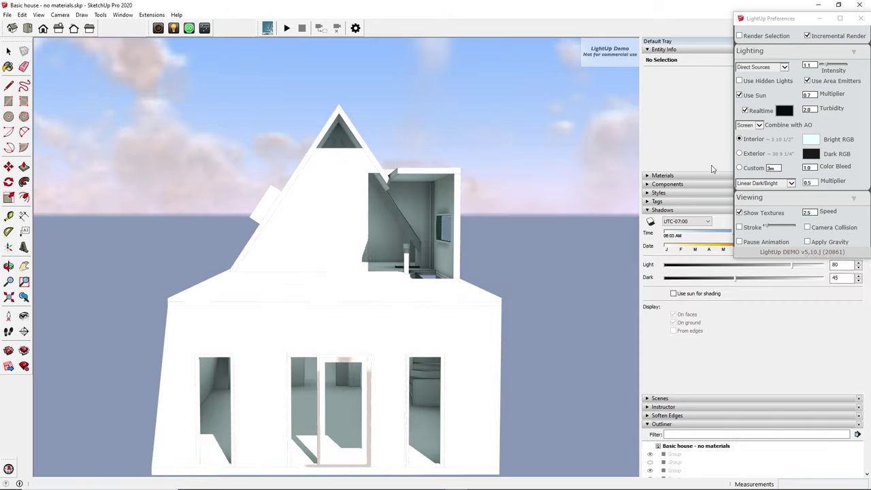
click(861, 18)
drag(733, 233, 747, 233)
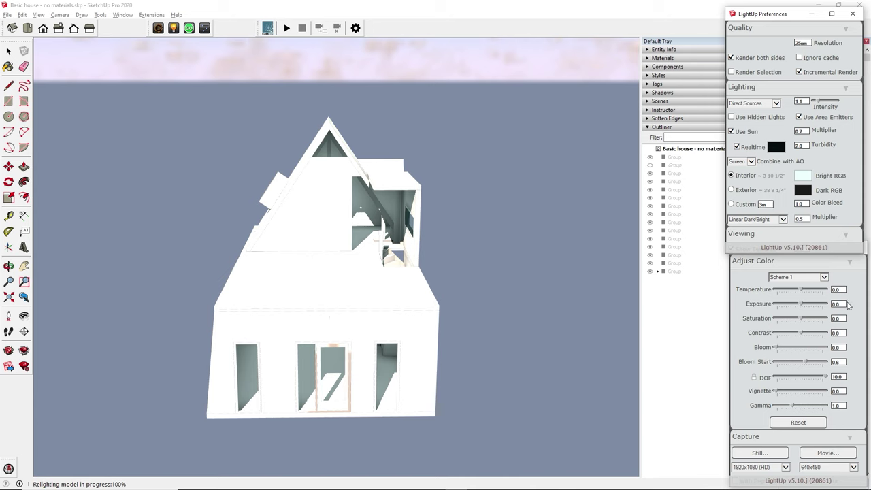
- Export the lit model and textures as 'Basic house - Lightmapped - standard settings'
scroll(854, 314, down, 1)
scroll(854, 314, down, 2)
scroll(854, 313, down, 2)
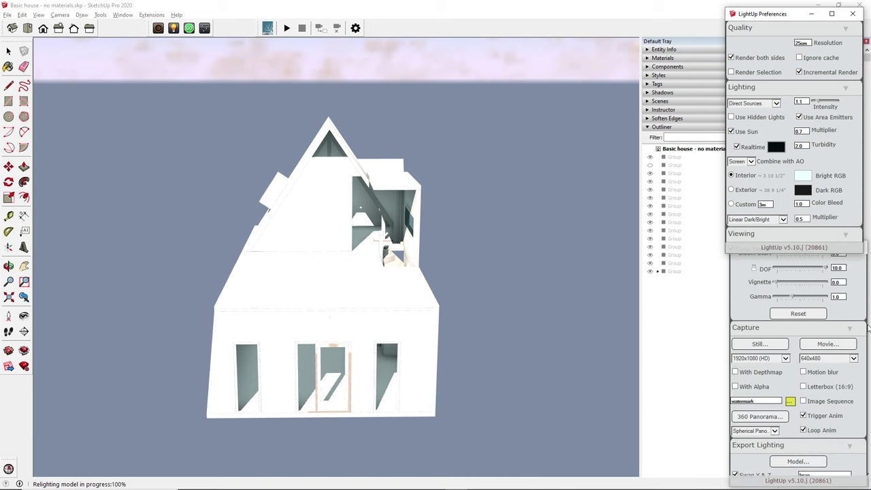
scroll(817, 404, down, 1)
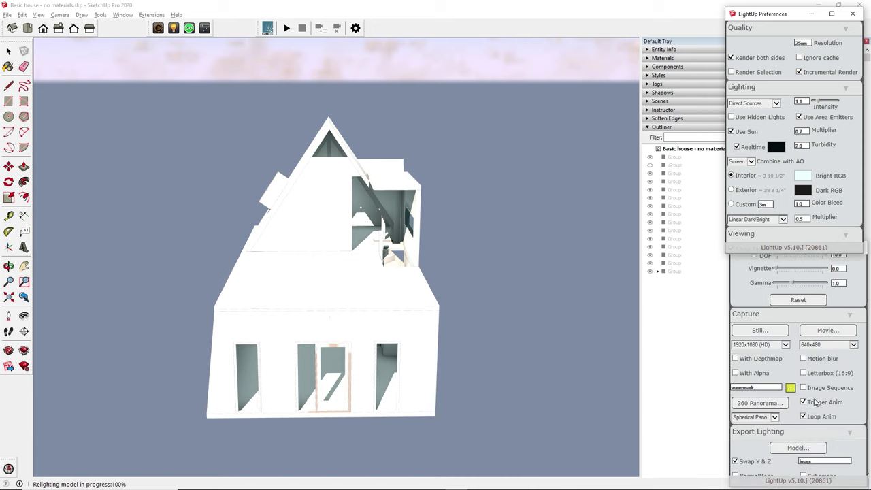
scroll(818, 434, down, 1)
scroll(824, 441, down, 1)
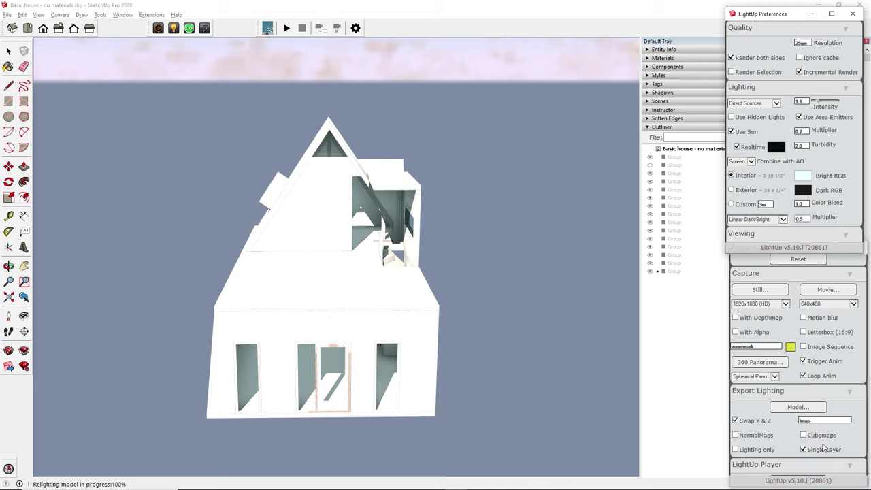
scroll(828, 448, down, 1)
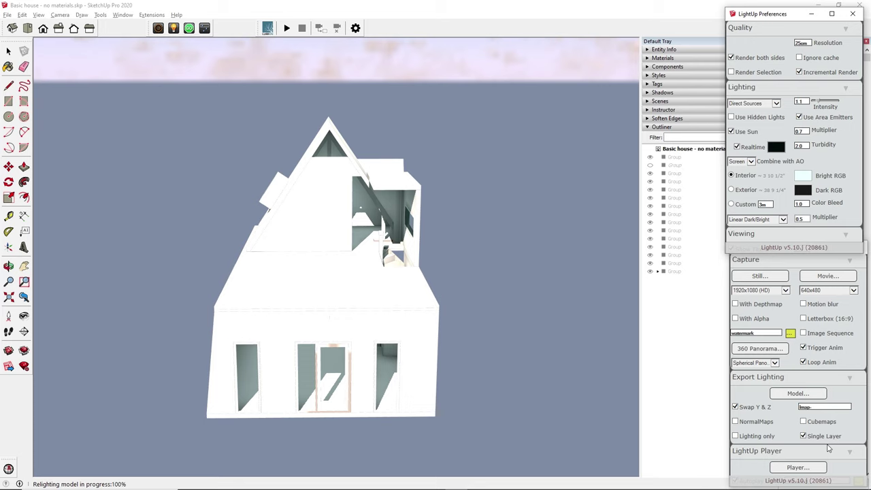
click(797, 394)
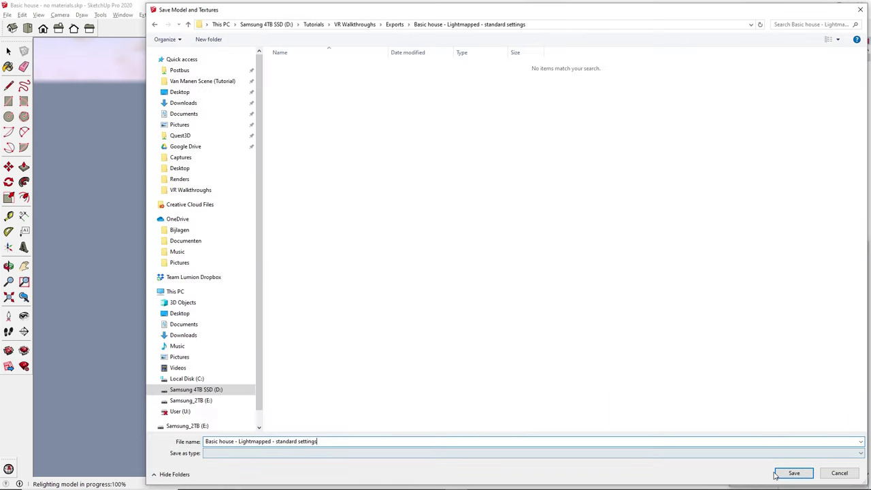
click(793, 472)
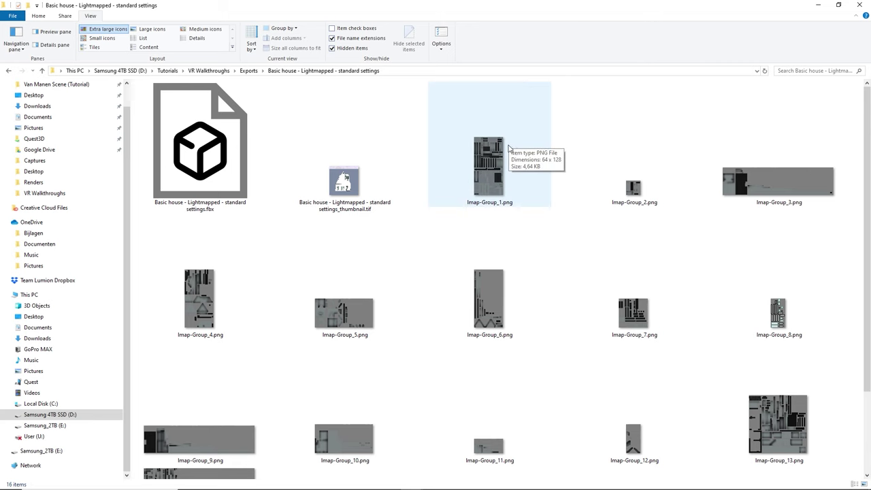
- Show the files in Details view with a narrow Dimensions column next to the names
scroll(599, 237, down, 2)
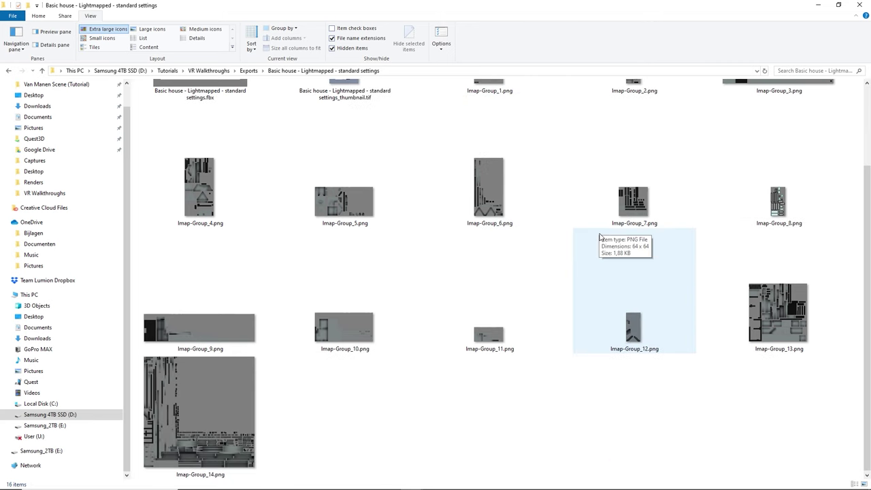
scroll(600, 236, up, 2)
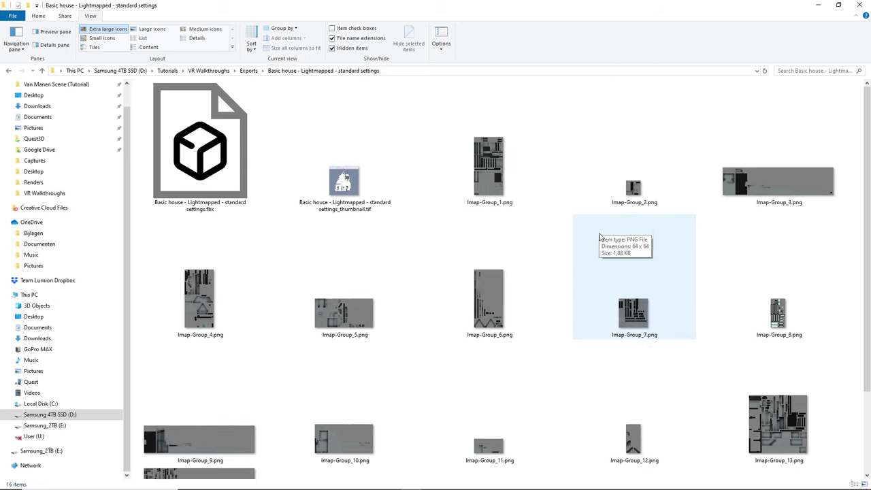
click(197, 42)
right_click(602, 84)
click(619, 180)
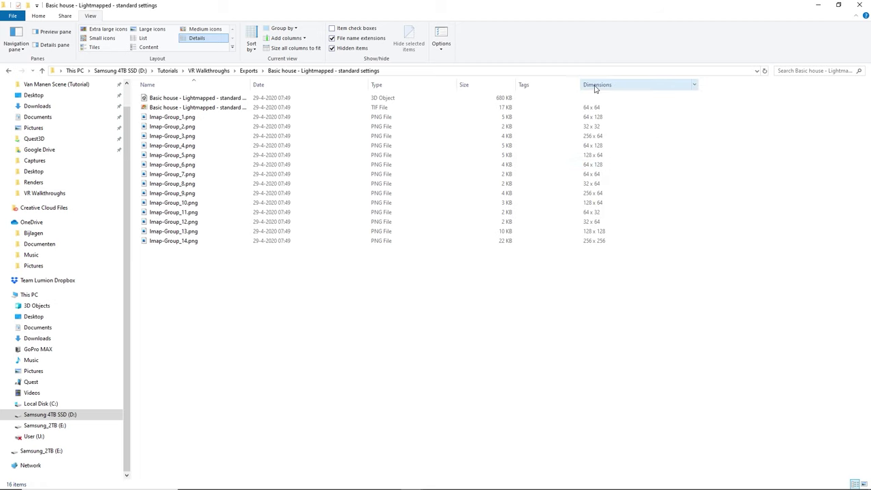
mouse_move(595, 86)
mouse_down()
mouse_move(253, 85)
mouse_move(318, 83)
mouse_up()
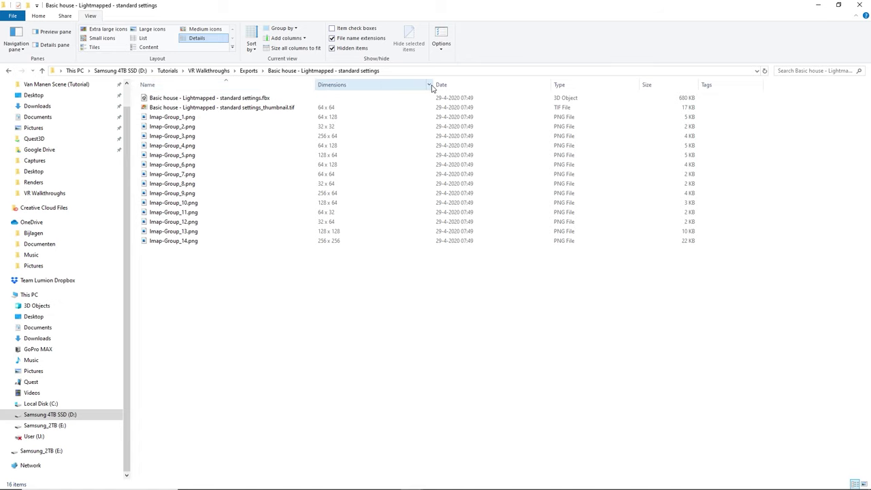
drag(431, 84, 385, 85)
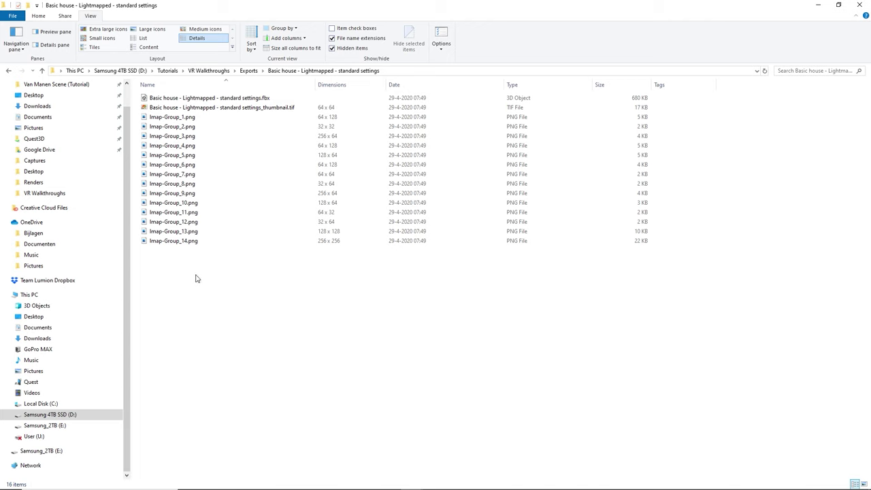
- Compress all sixteen exported files into a zip archive
mouse_move(195, 277)
mouse_down()
mouse_move(170, 189)
mouse_move(160, 100)
mouse_up()
right_click(160, 100)
mouse_move(183, 176)
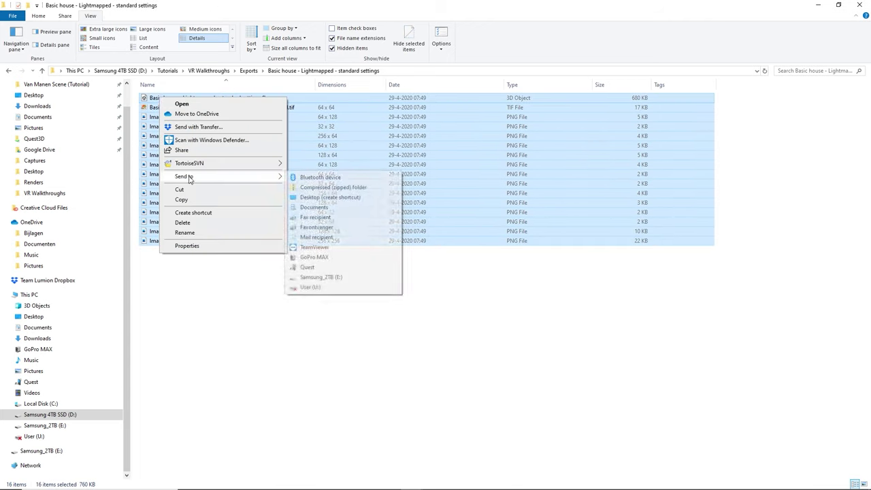
click(304, 188)
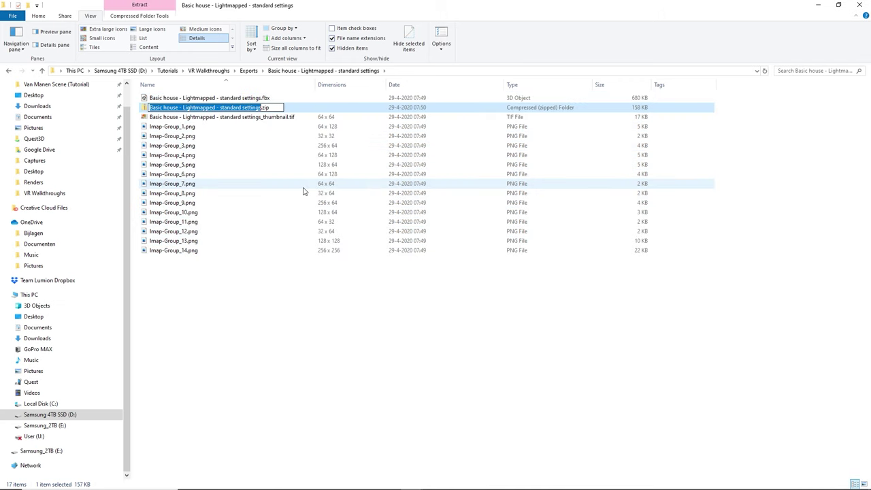
- Keep the zip's default name, orbit the house, and set Sketchfab shading from Lit to Shadeless
key(Return)
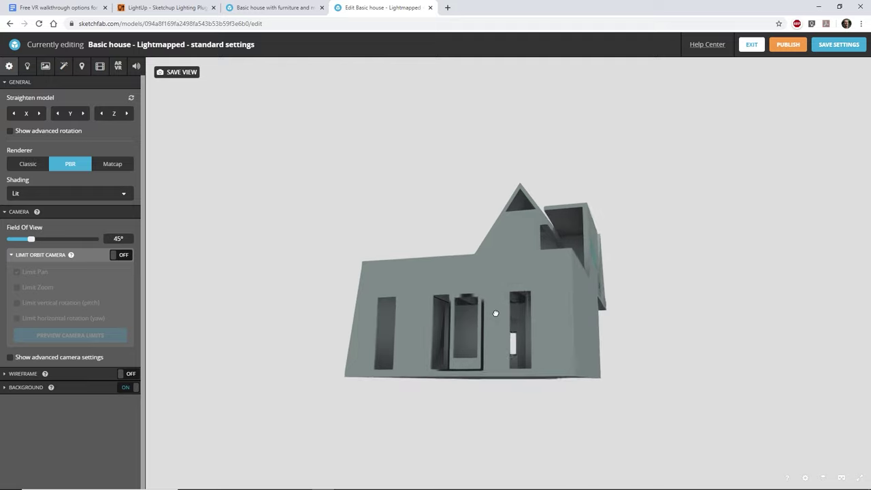
mouse_move(495, 313)
mouse_down()
mouse_move(465, 313)
mouse_move(521, 303)
mouse_move(539, 313)
mouse_move(507, 325)
mouse_up()
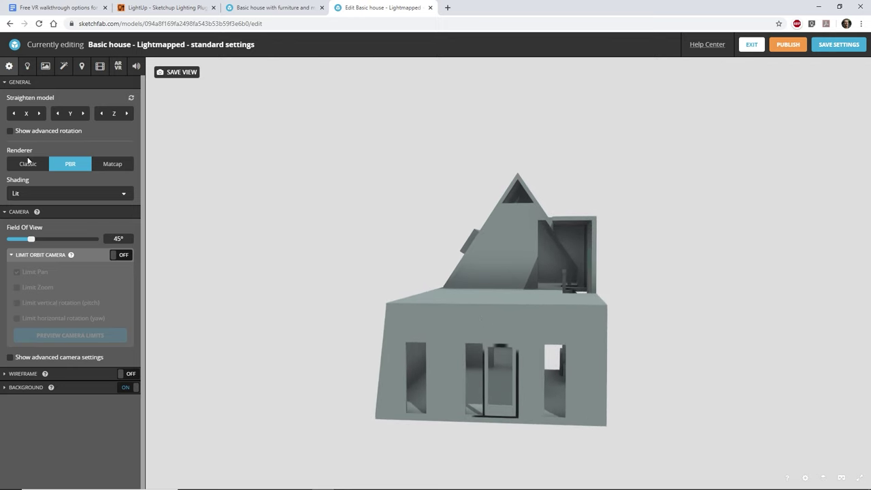
click(29, 193)
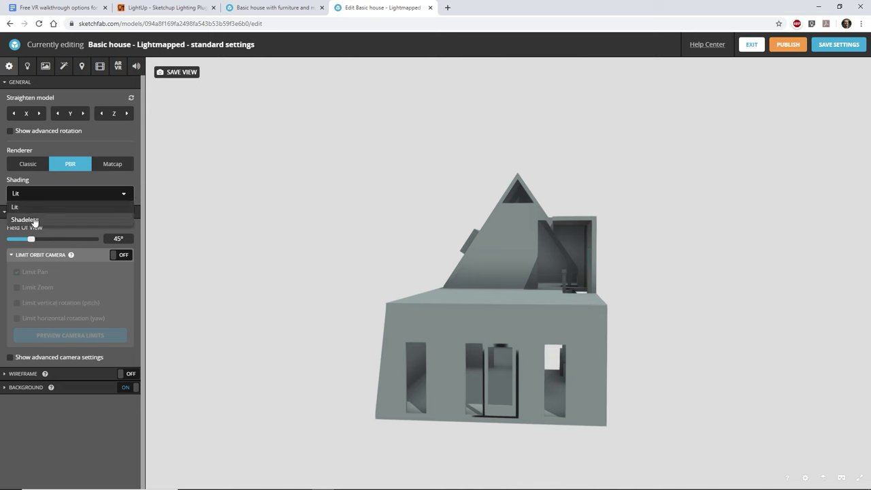
click(33, 218)
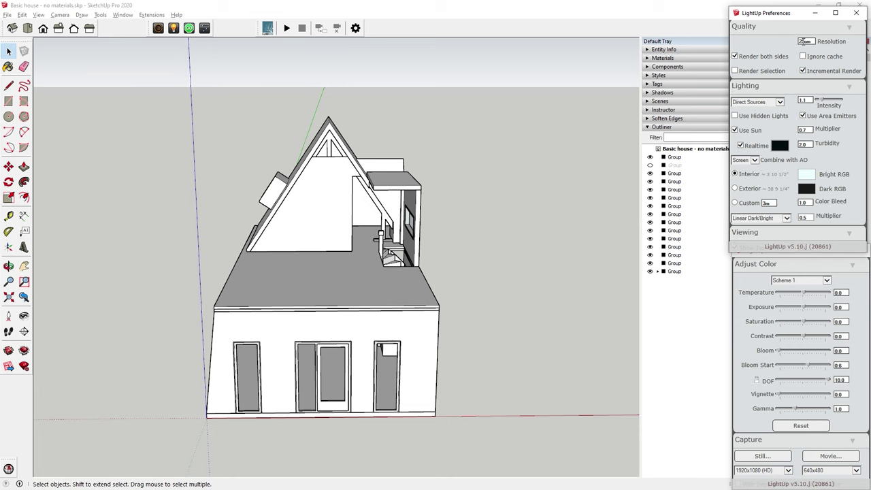
- Set 10cm resolution, toggle both sides, Ignore cache, Incremental, Realtime, choose Custom, and re-render
double_click(801, 41)
text(10)
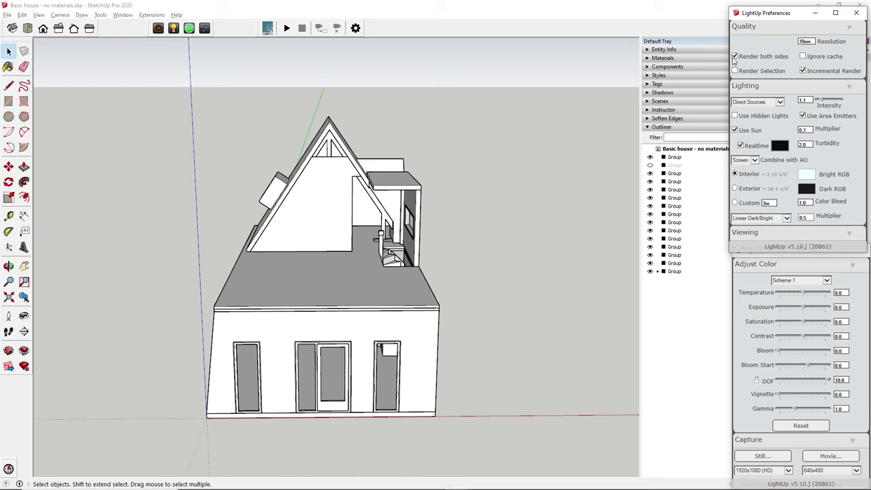
click(734, 57)
click(803, 57)
click(803, 70)
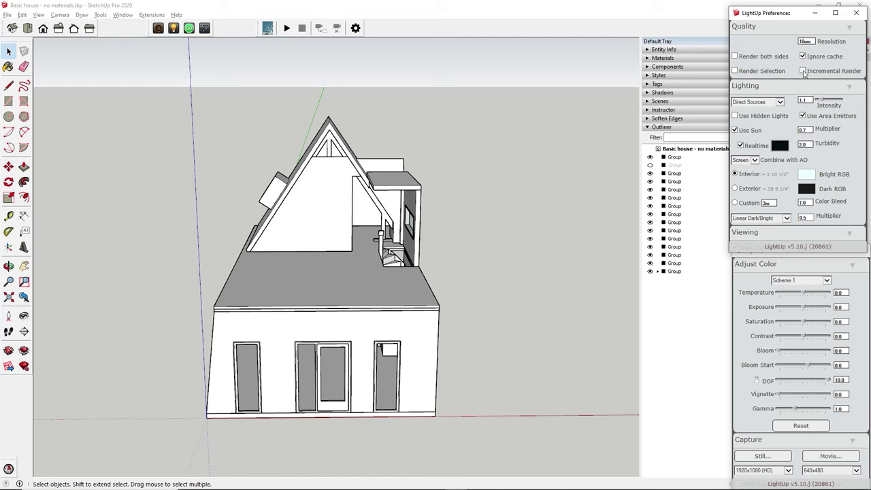
click(741, 145)
click(736, 203)
click(189, 27)
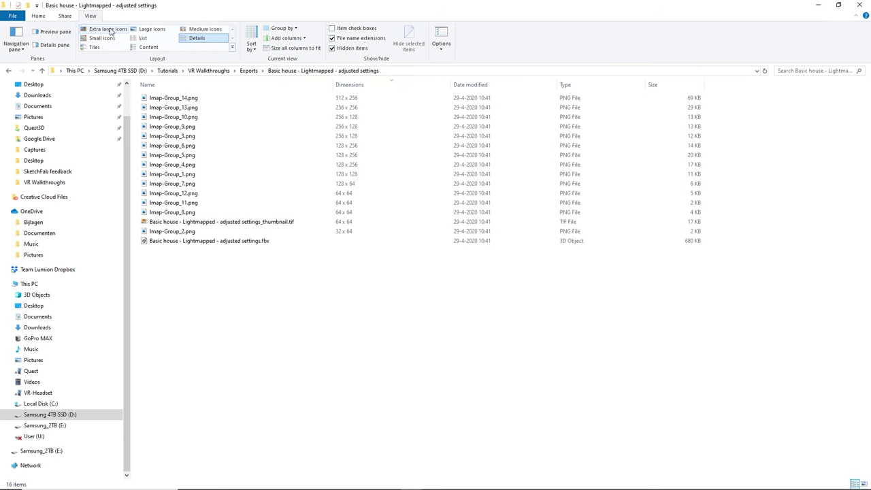
- Show the adjusted-settings lightmap PNGs as Extra large icons and scroll through the folder
click(110, 31)
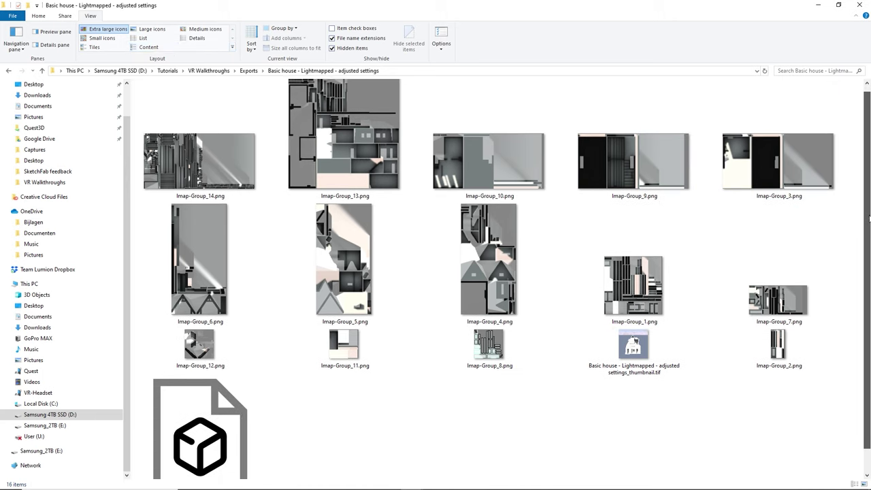
drag(864, 225, 864, 256)
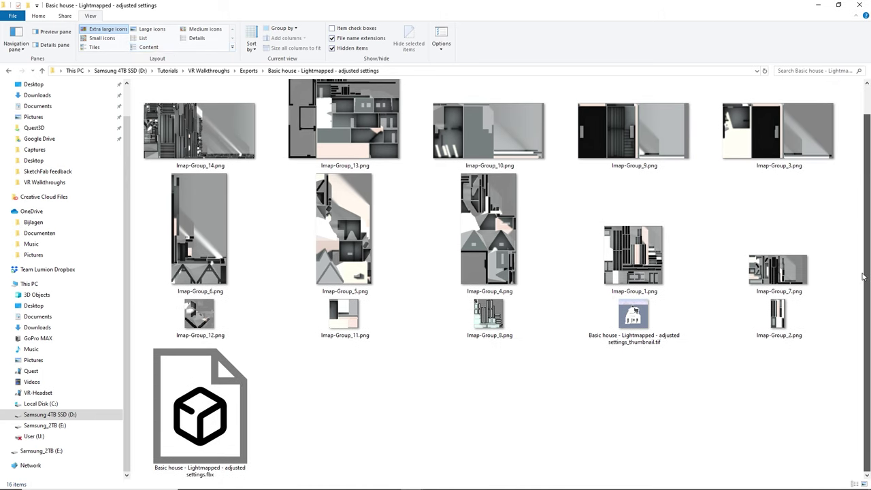
- Orbit the house, rotate the environment lighting, and switch Shading from Lit to Shadeless
drag(866, 239, 862, 196)
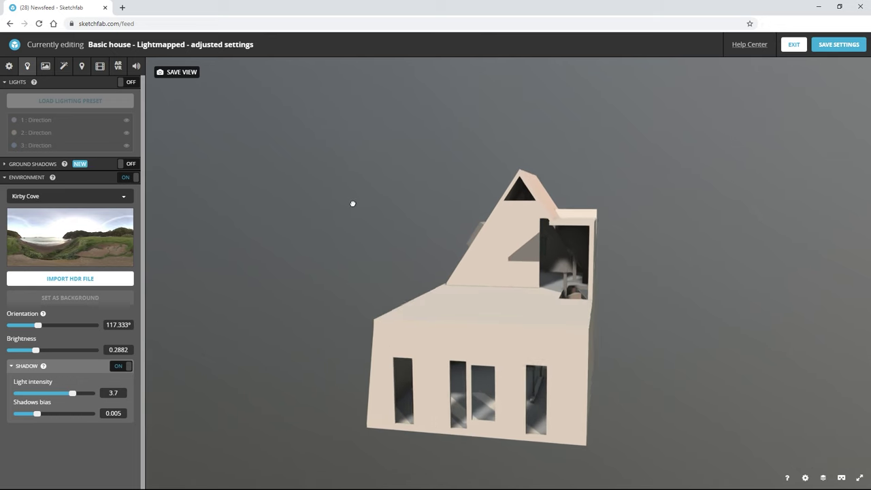
mouse_move(352, 203)
mouse_down()
mouse_move(369, 204)
mouse_move(369, 190)
mouse_move(363, 203)
mouse_up()
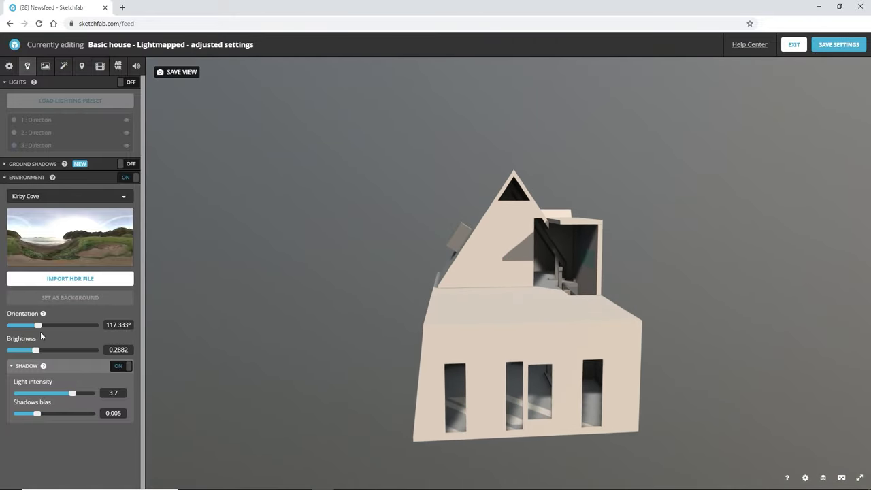
drag(40, 328, 52, 331)
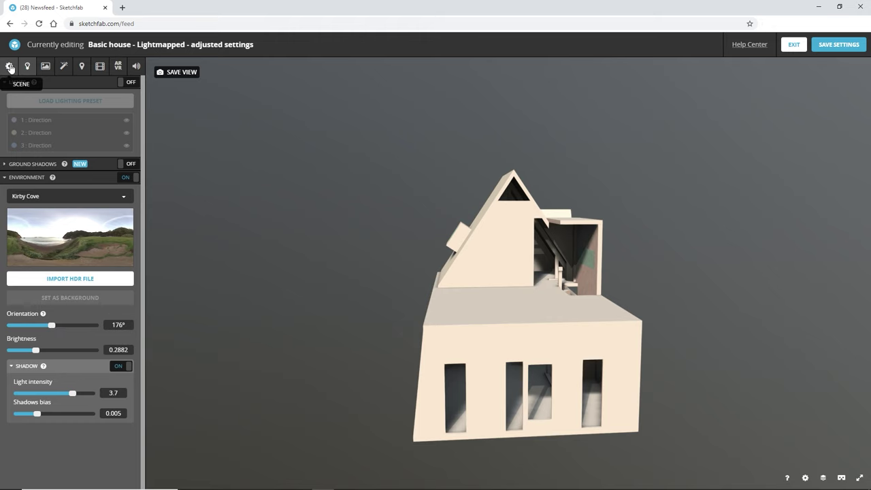
click(9, 66)
click(42, 154)
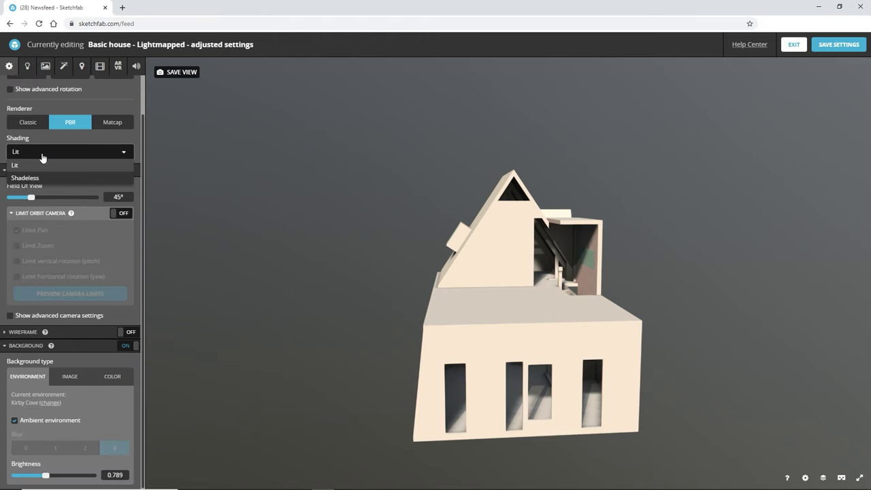
click(46, 178)
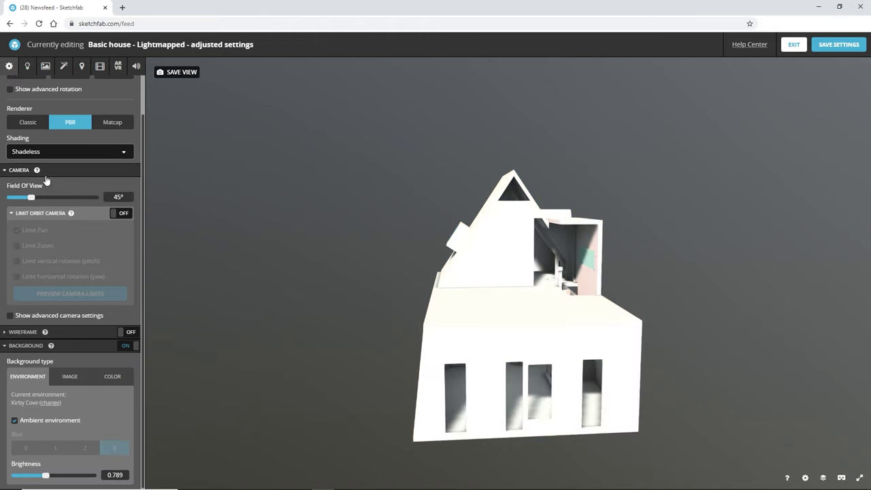
- Fly the camera inside the shadeless house and look up at the ceiling beams and doorway
mouse_move(295, 280)
mouse_down()
mouse_move(278, 277)
mouse_move(277, 263)
mouse_move(292, 268)
mouse_move(289, 275)
mouse_up()
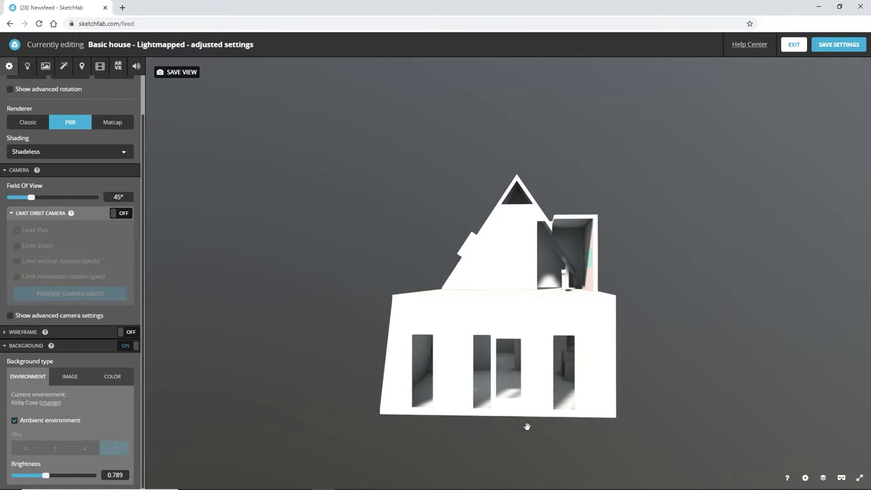
double_click(481, 373)
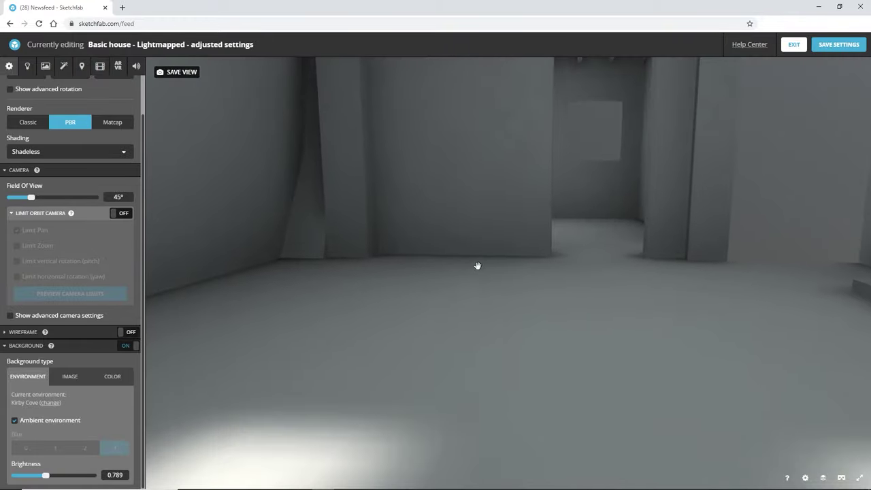
mouse_move(472, 193)
mouse_down()
mouse_move(447, 303)
mouse_move(434, 301)
mouse_up()
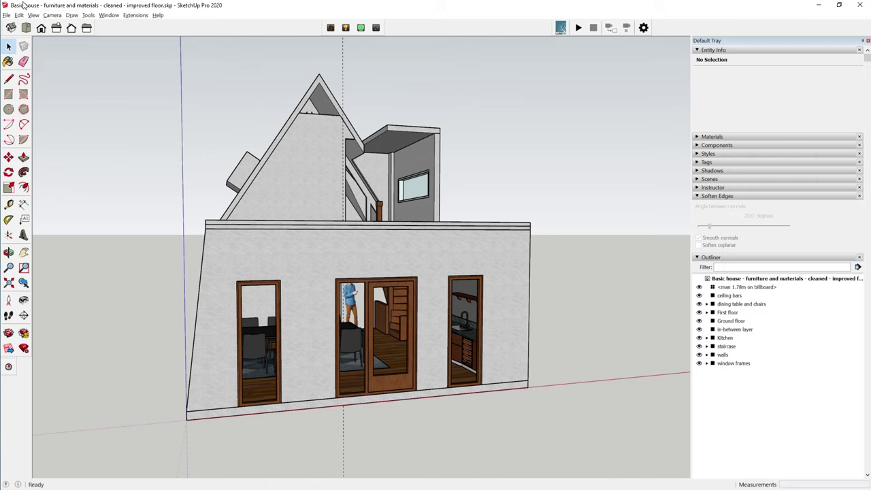
- Clear the LightUp cache through Tools > LightUp > Utilities
click(89, 15)
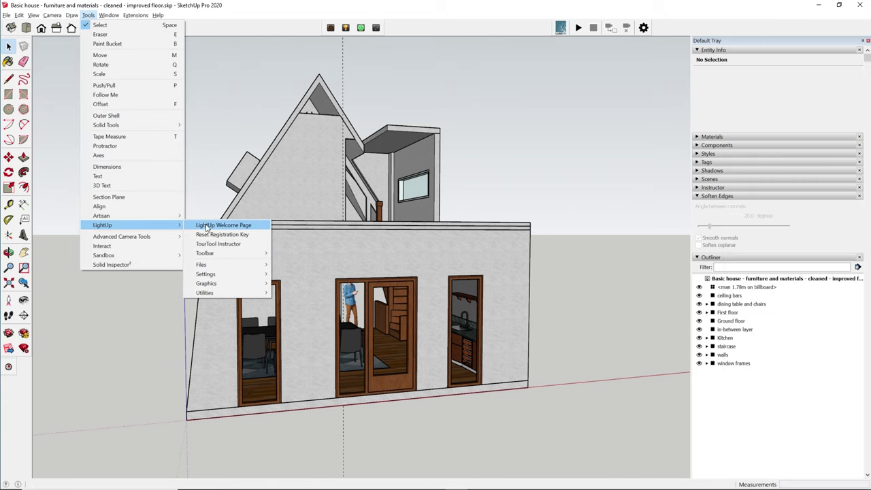
click(302, 313)
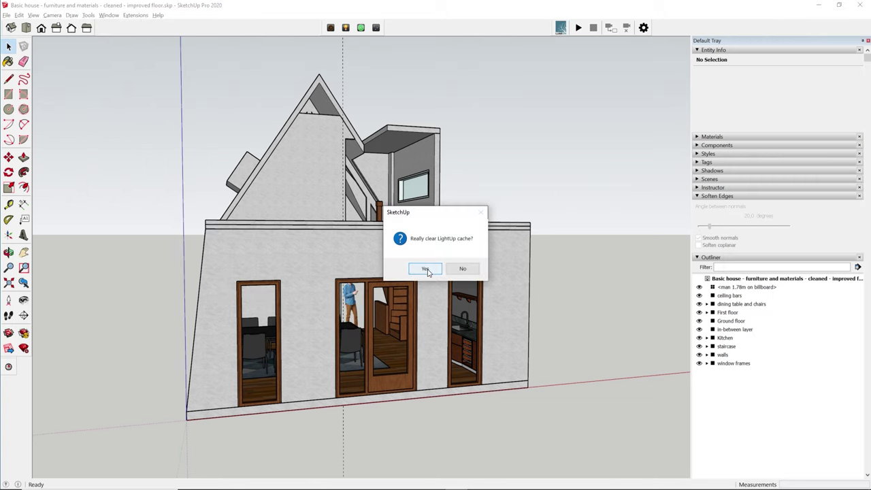
click(428, 270)
- Compute fresh LightUp lighting and orbit the lit house to a corner perspective
click(361, 29)
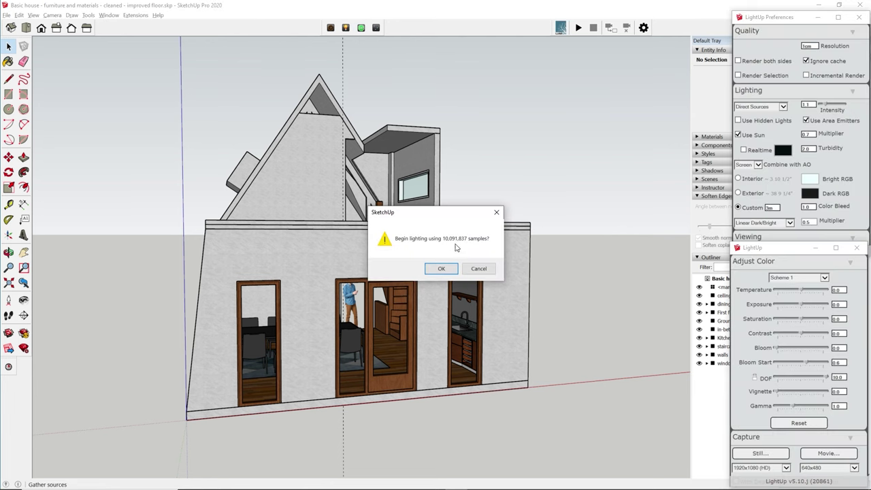
click(454, 268)
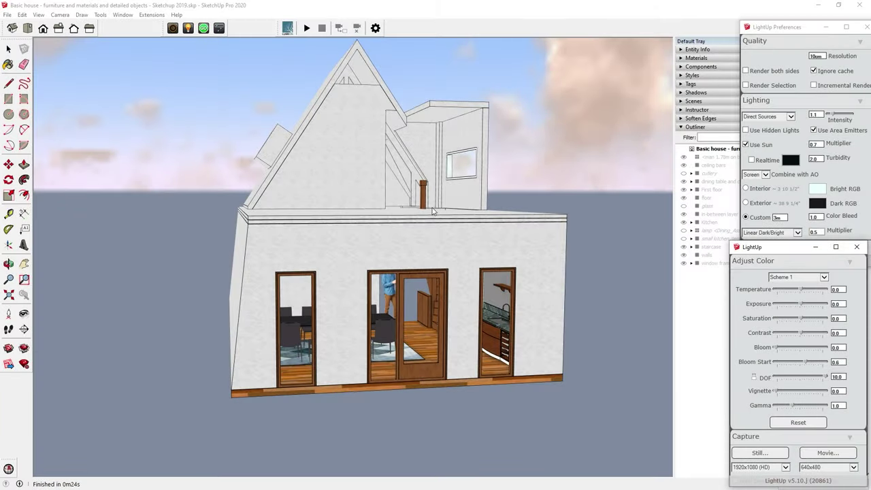
mouse_move(340, 146)
middle_down()
mouse_move(372, 219)
mouse_move(361, 225)
middle_up()
middle_drag(208, 222, 368, 225)
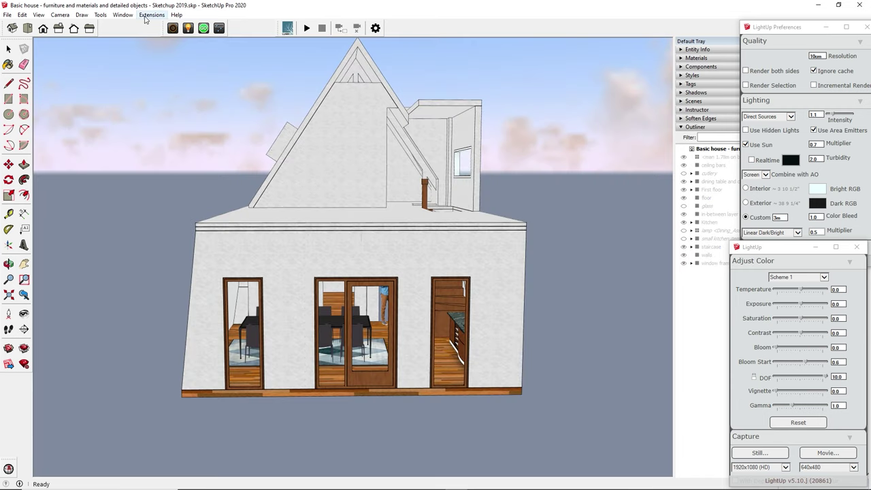
- Clear the LightUp cache again through Extensions > LightUp > Utilities
click(151, 15)
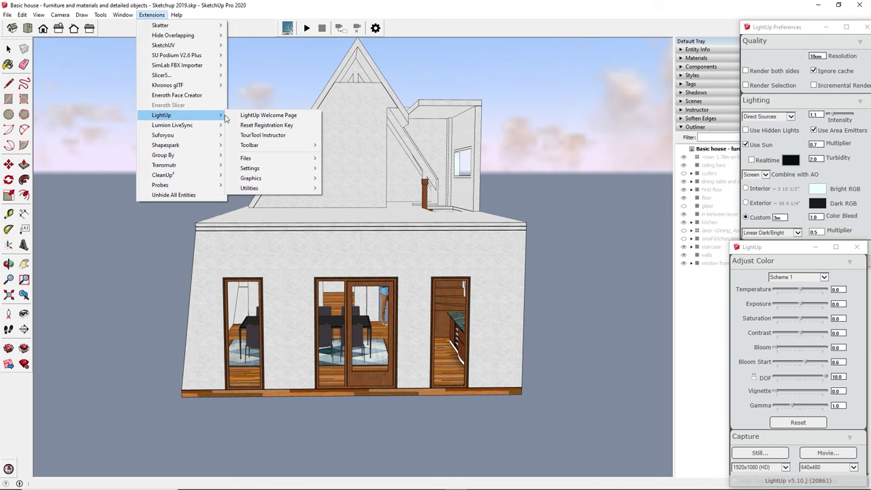
mouse_move(162, 115)
mouse_move(249, 188)
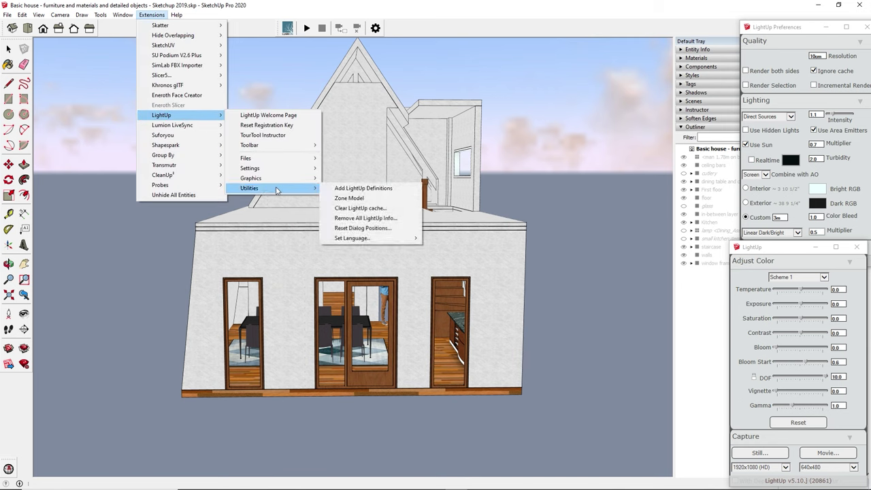
click(361, 208)
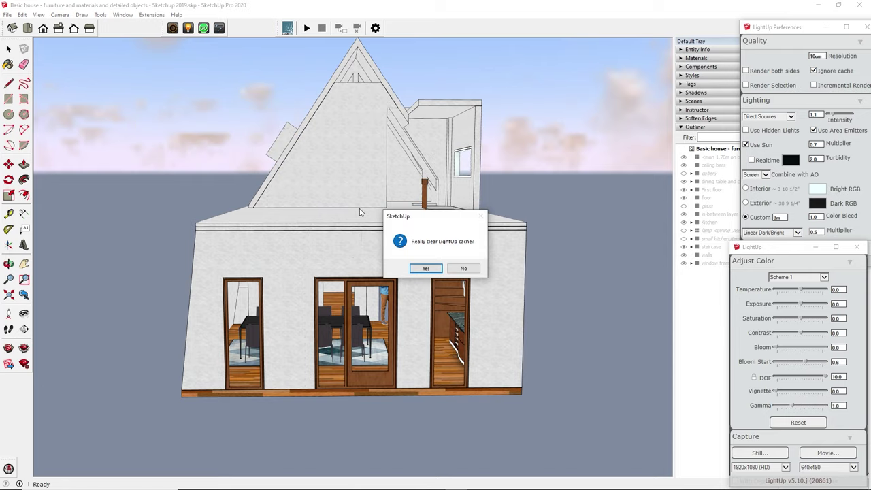
click(423, 269)
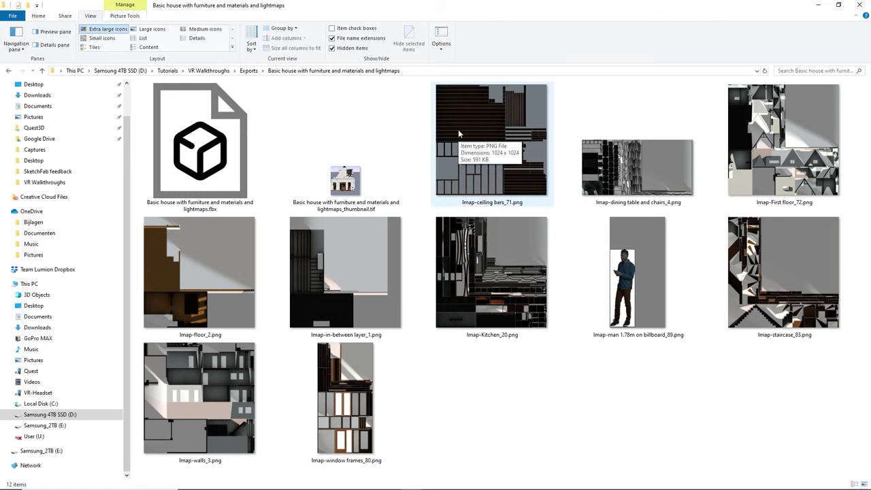
- Select all twelve exported house files and send them to a compressed (zipped) folder
key(ctrl+shift+6)
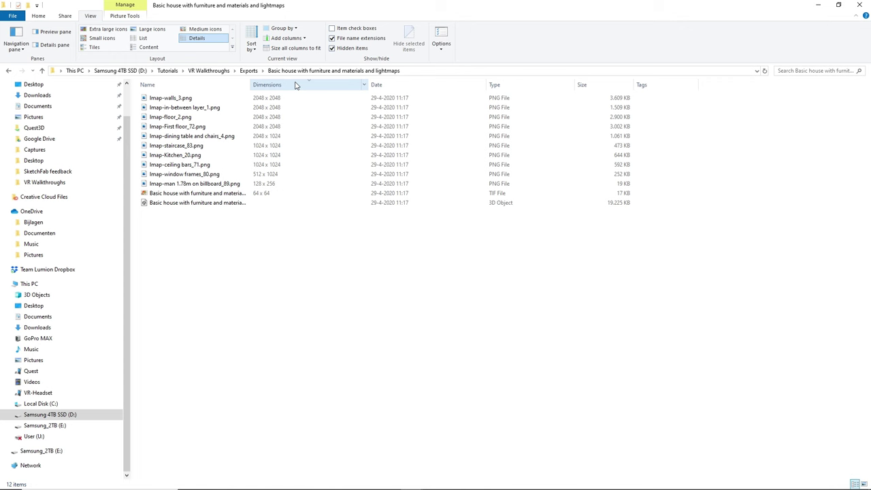
key(ctrl+shift+1)
key(ctrl+a)
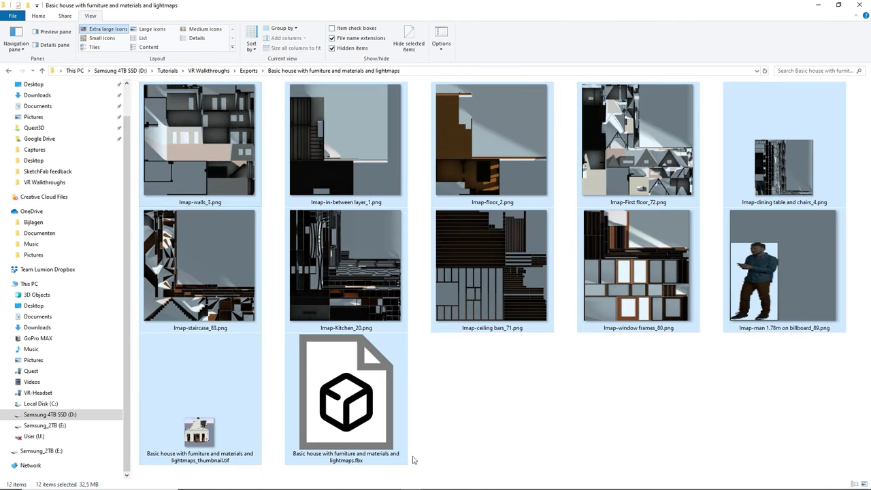
right_click(346, 236)
mouse_move(365, 328)
click(488, 339)
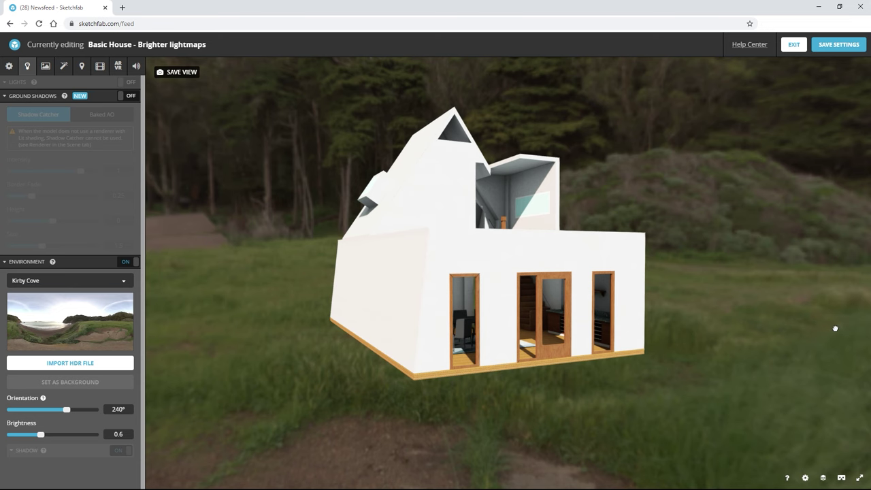
- Orbit the Sketchfab viewer to see the dining room from the left
drag(835, 329, 574, 328)
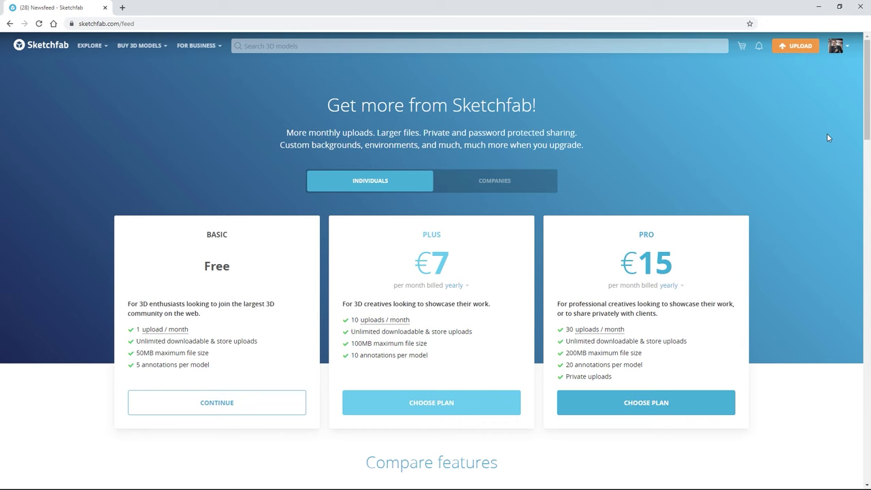
- Scroll the Compare features table and select the Custom backgrounds and environments row
scroll(829, 138, down, 3)
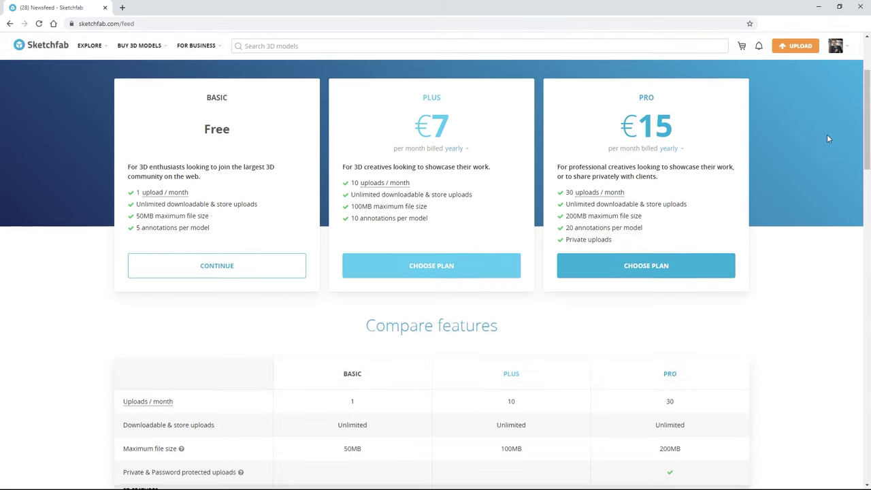
scroll(828, 138, down, 5)
scroll(828, 141, down, 1)
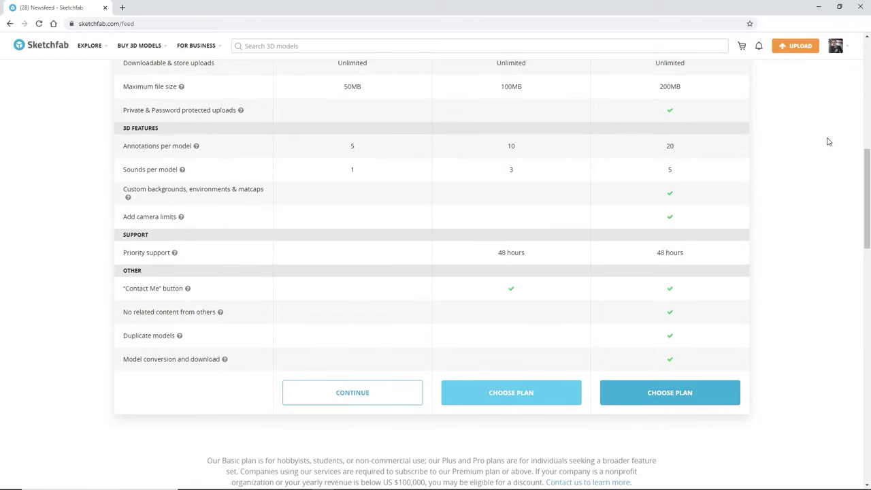
triple_click(258, 191)
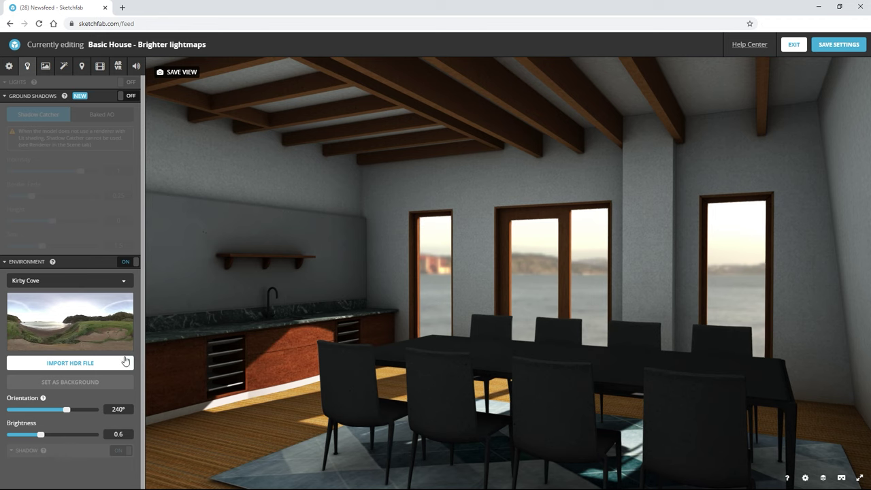
- Start an HDR file import in the model's Lighting settings, keeping HDR/EXR files, then cancel it
click(124, 361)
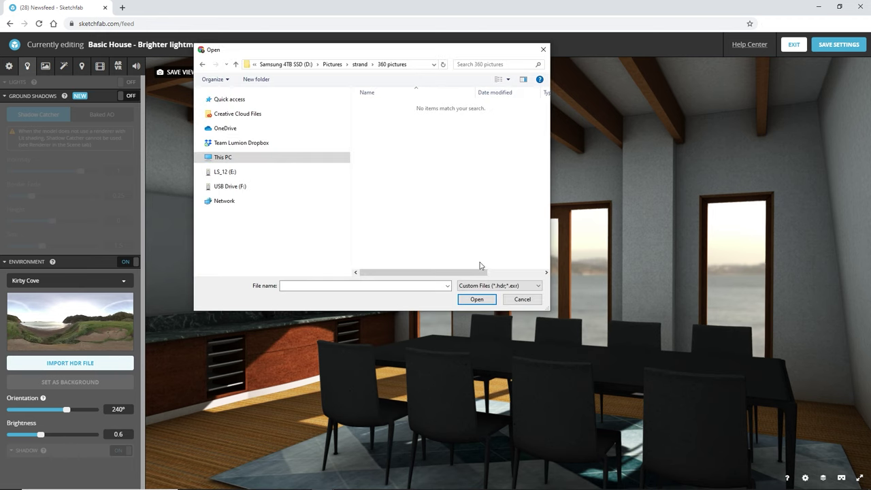
click(531, 288)
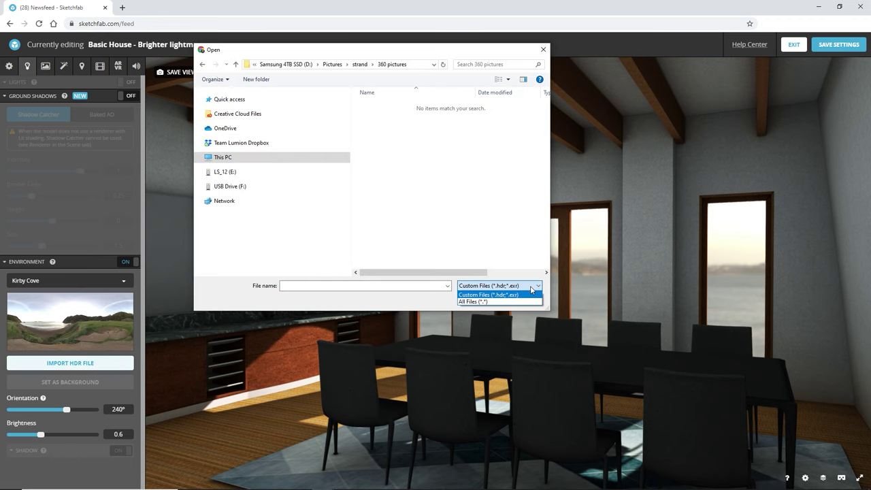
click(532, 289)
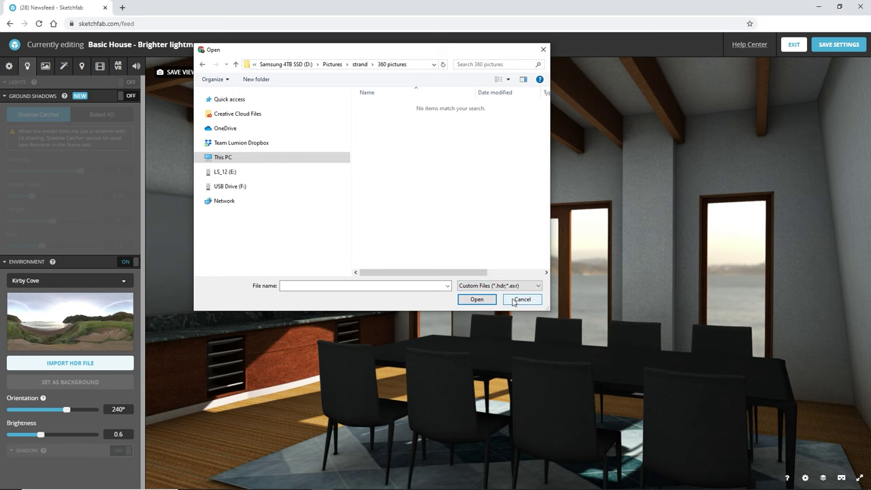
click(515, 301)
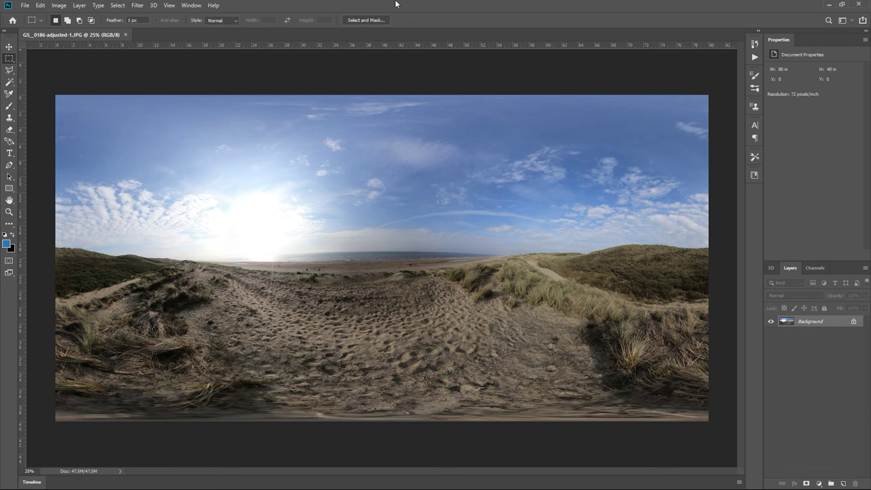
- Convert the beach panorama to 32 Bits/Channel and save it in Radiance HDR format
click(58, 5)
mouse_move(65, 15)
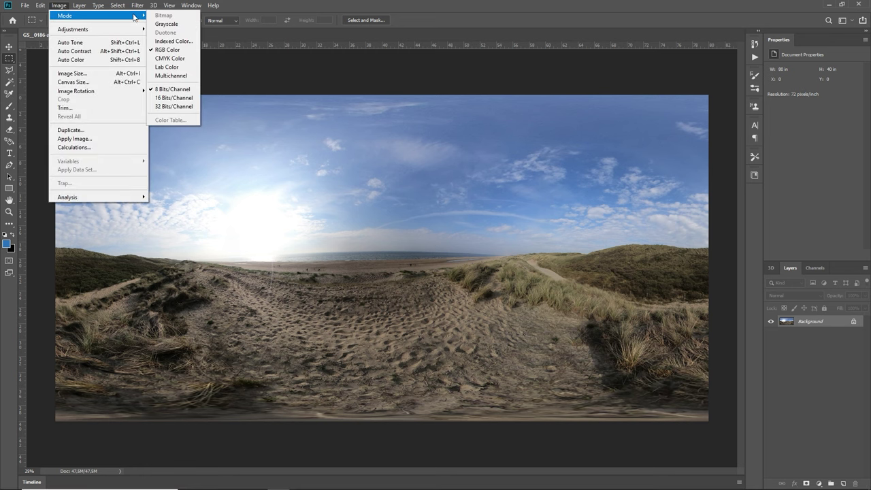
click(163, 106)
click(24, 5)
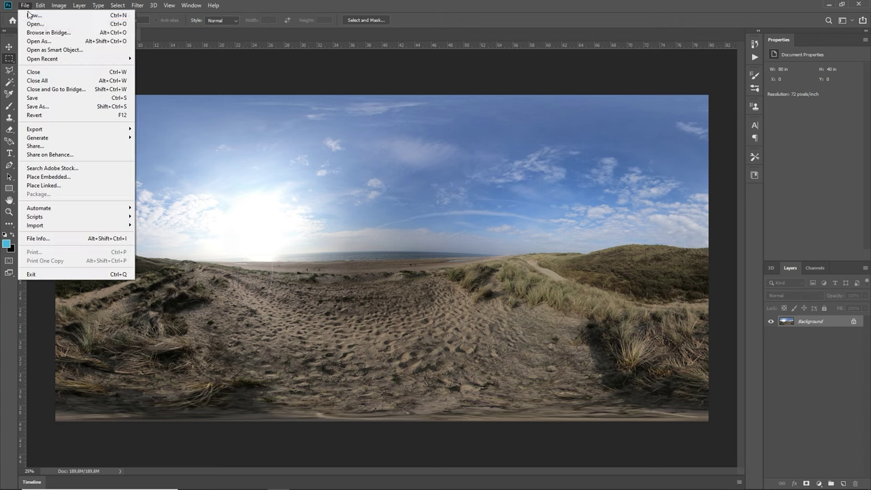
click(41, 107)
click(587, 467)
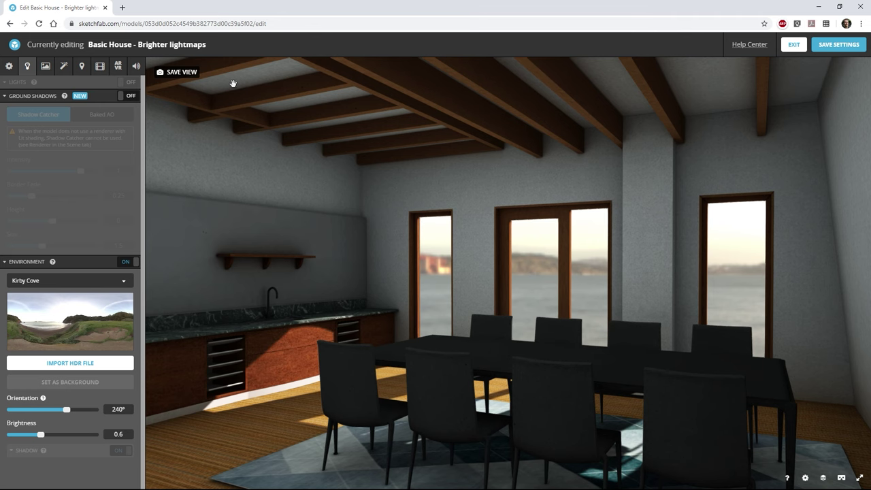
- Import the beach HDR, choose the strand 0168 environment, and rotate it to about 245°
click(81, 365)
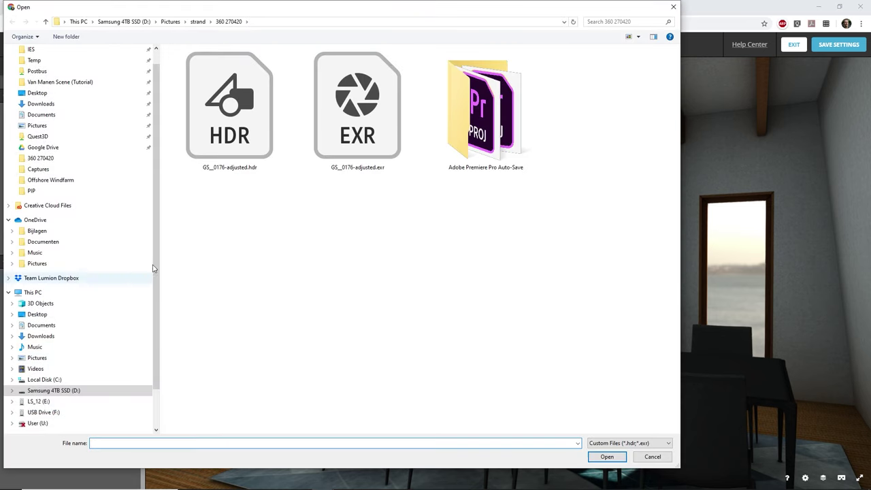
double_click(214, 124)
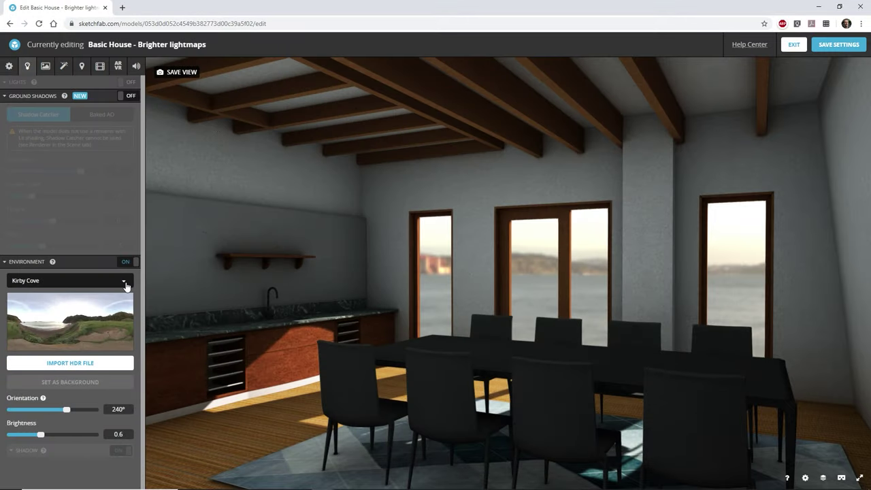
click(123, 281)
click(95, 273)
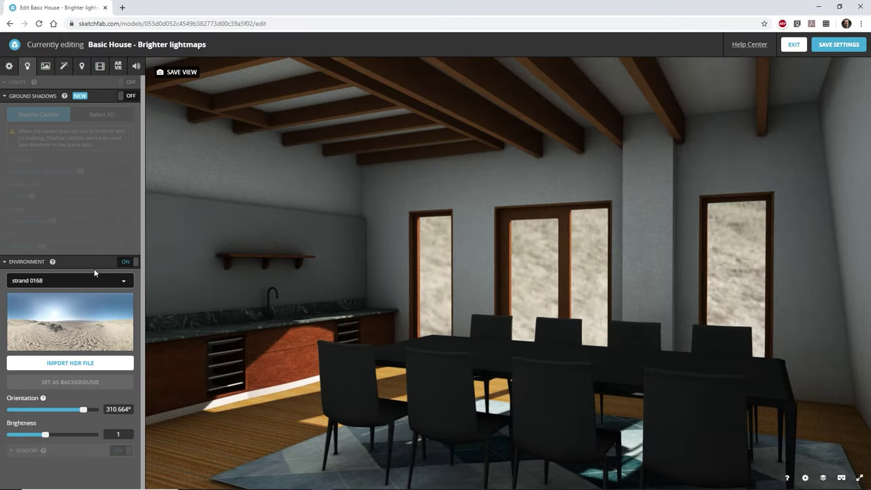
drag(83, 410, 71, 411)
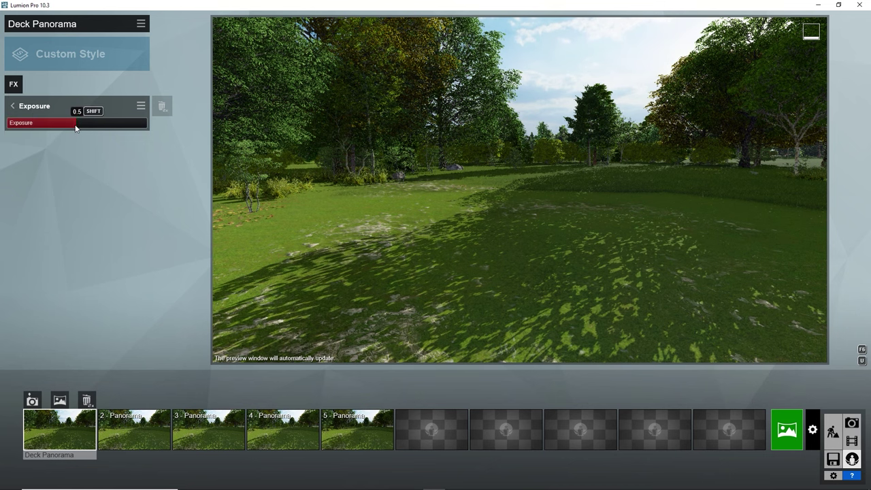
- Set panorama exposures: Deck 0.3, second 0.4, fourth 0.6, fifth 0.7
mouse_move(73, 128)
mouse_down()
mouse_move(30, 123)
mouse_move(52, 127)
mouse_up()
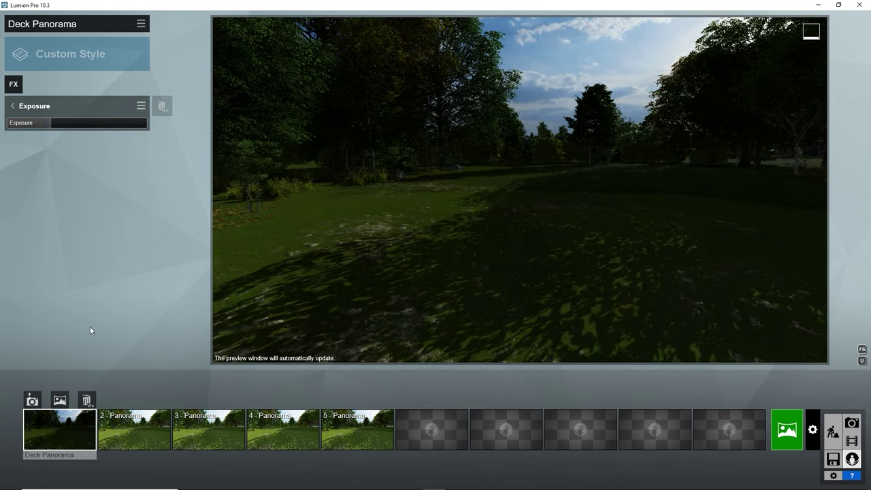
click(128, 424)
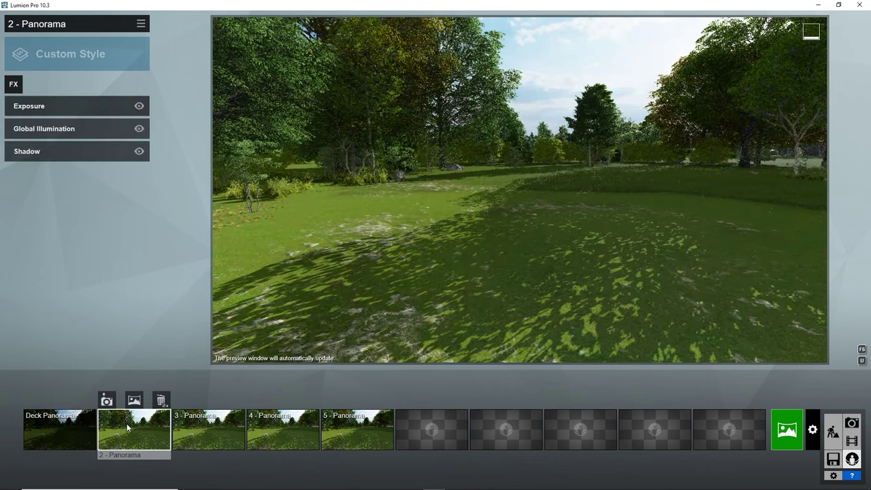
click(68, 104)
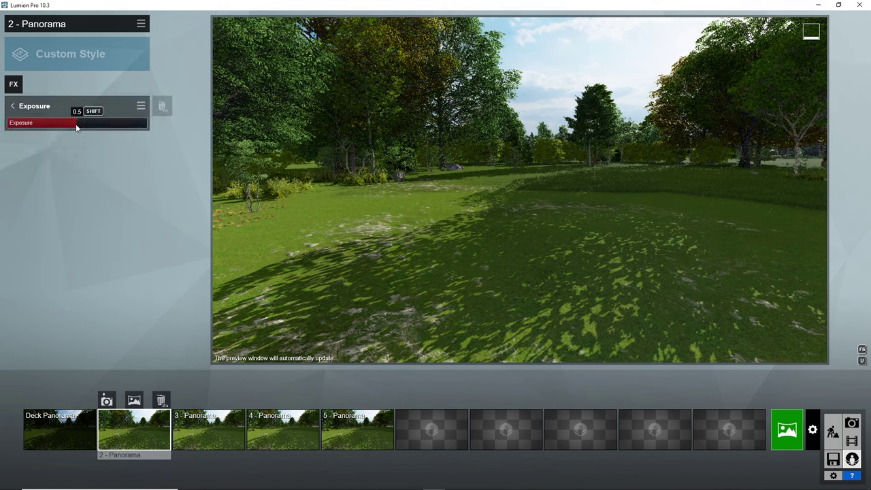
drag(77, 128, 61, 126)
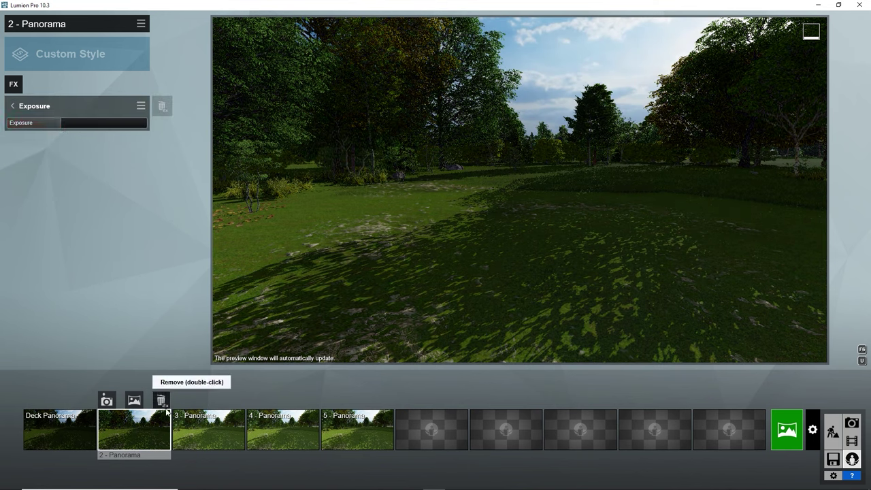
click(265, 430)
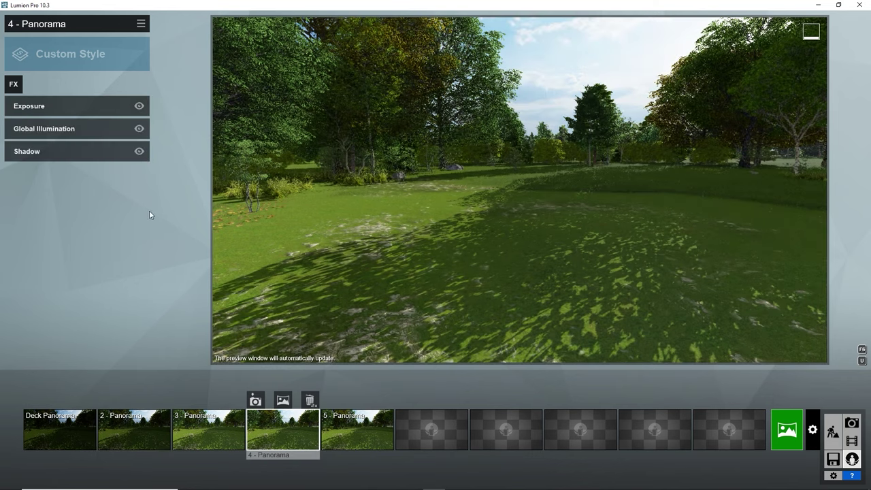
click(71, 106)
drag(78, 121, 94, 126)
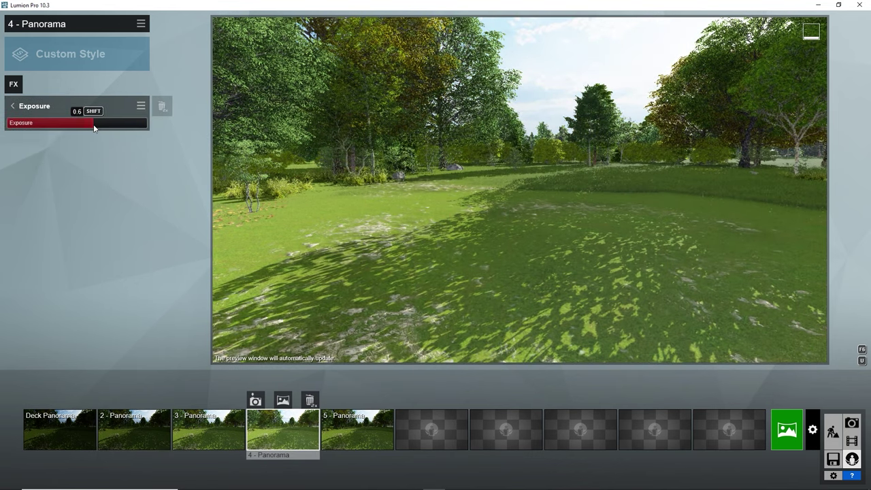
click(356, 421)
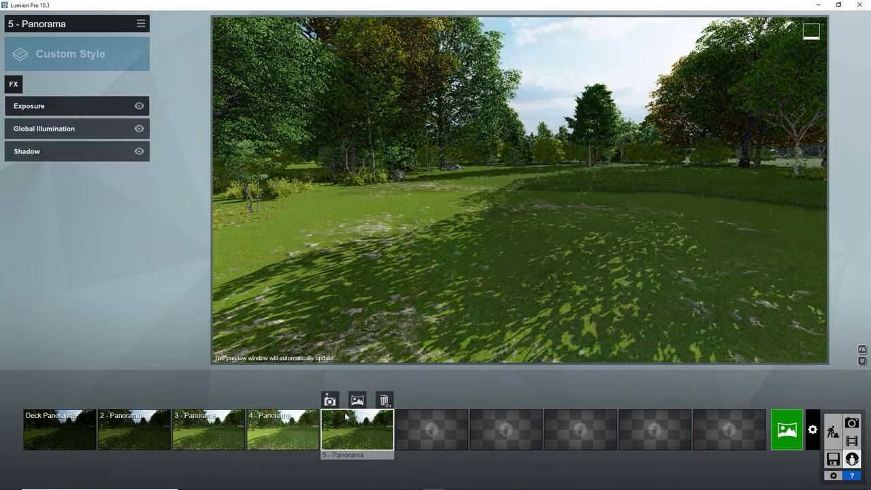
click(75, 106)
drag(88, 121, 97, 122)
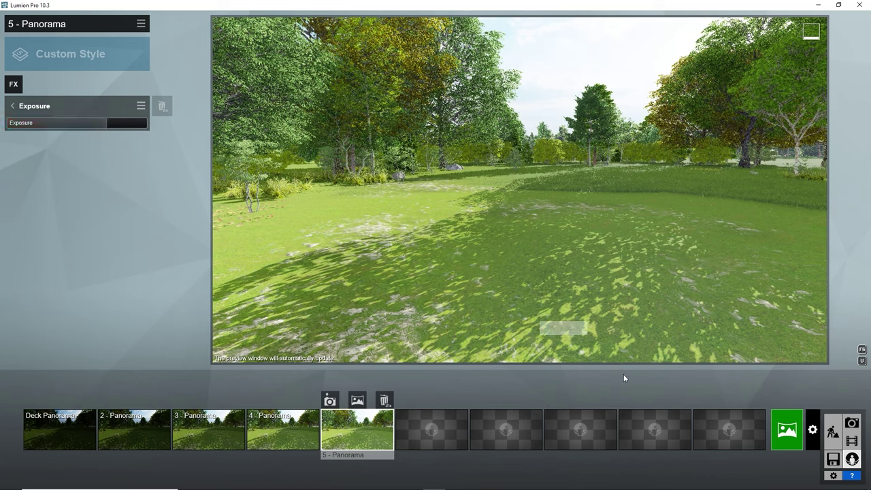
- Render all 360 panoramas at Medium 4096×2048, saving them as TGA files
mouse_move(729, 430)
click(777, 425)
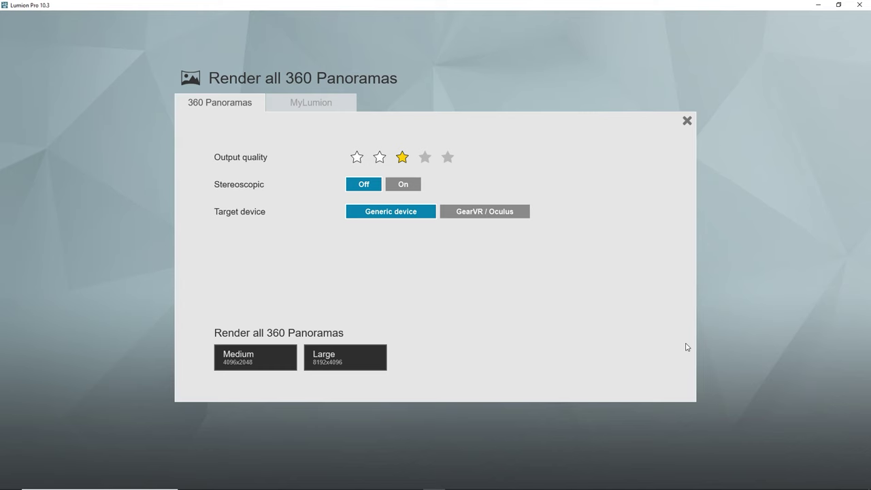
click(252, 359)
text(360 aro)
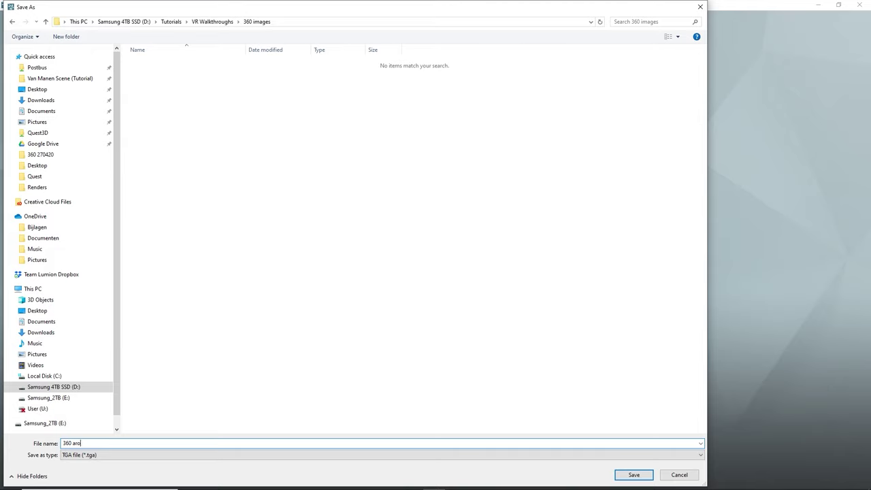
key(Return)
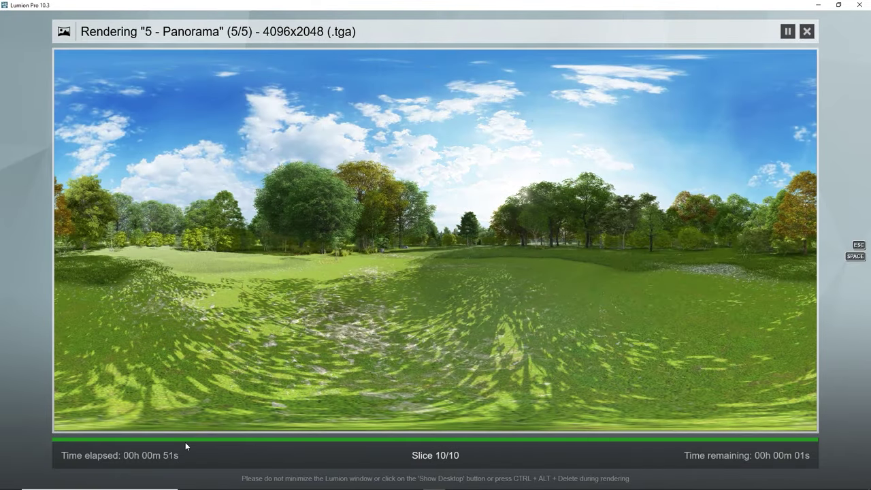
- Merge the five panorama TGAs with Merge to HDR Pro, setting each image's EV value
click(25, 6)
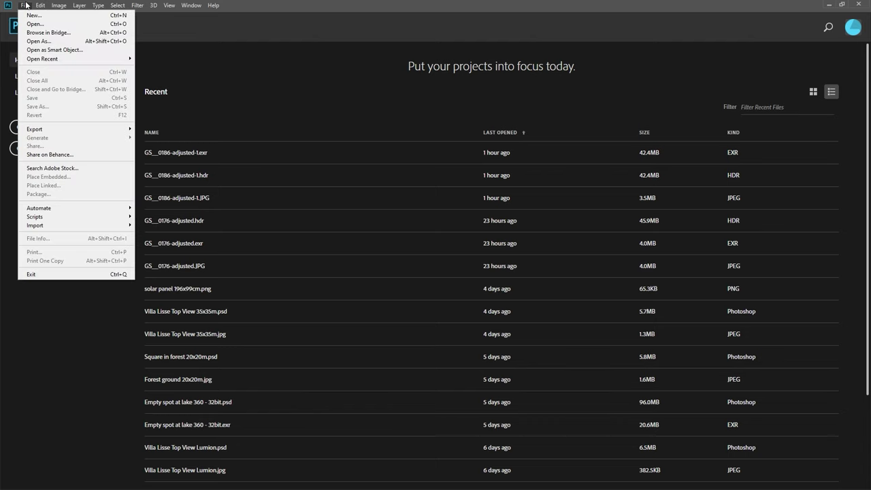
mouse_move(39, 208)
click(170, 294)
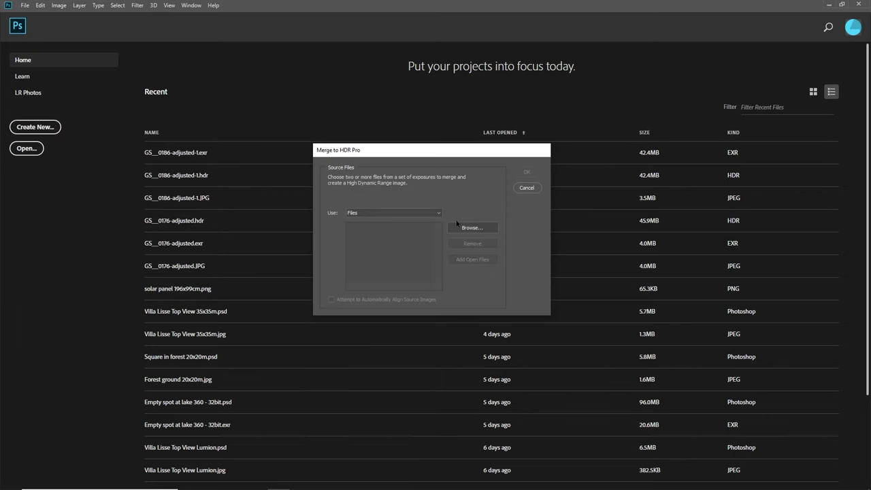
click(479, 228)
key(Return)
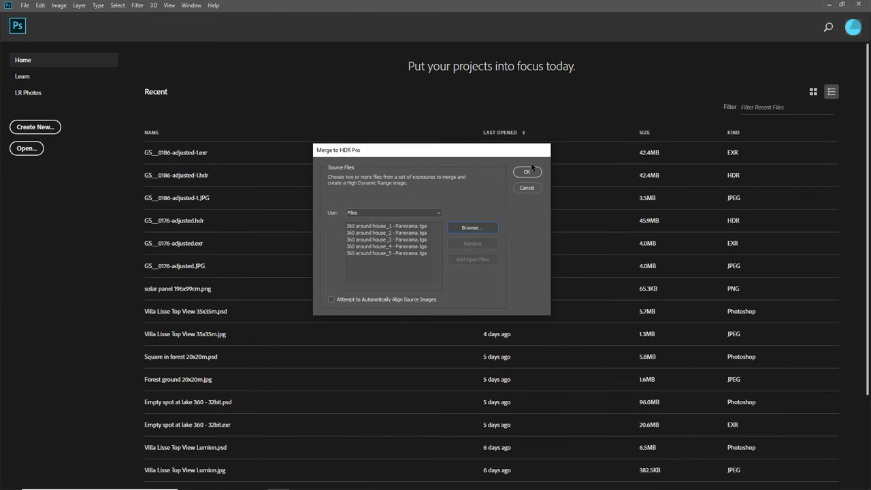
click(532, 171)
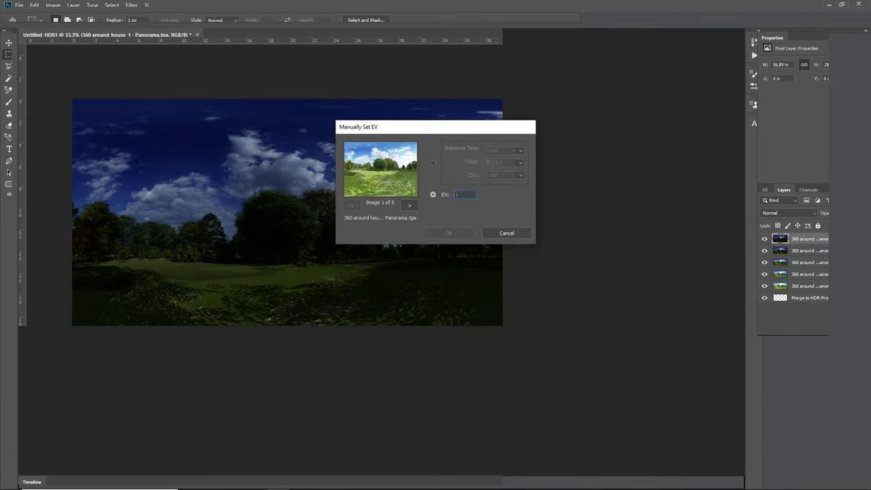
text(-2)
click(410, 205)
click(410, 205)
click(353, 206)
click(448, 233)
click(825, 476)
- Set the merged image's exposure to -2.65, make it 32-bit, and save as Forest 360 Radiance HDR
drag(802, 203, 789, 211)
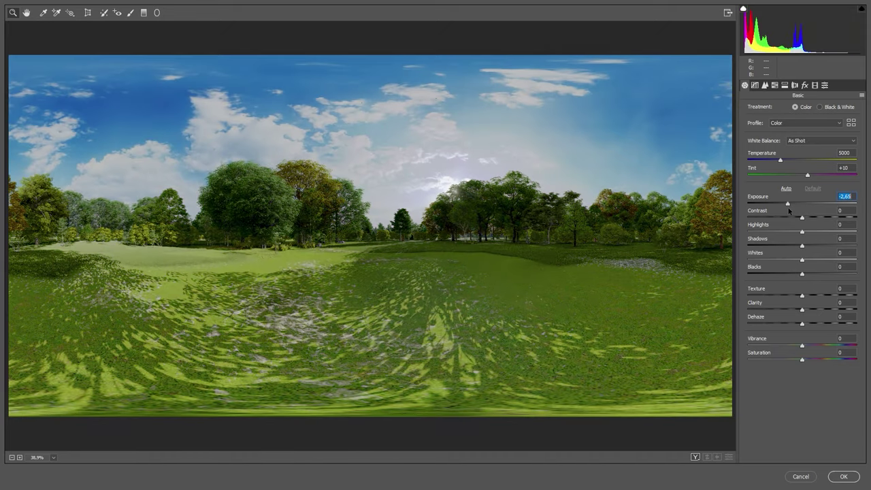
click(843, 477)
click(58, 5)
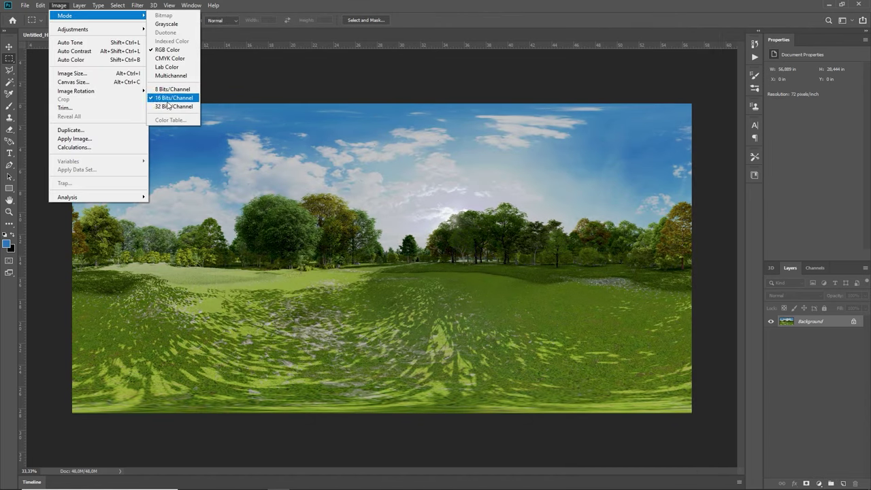
click(169, 107)
click(25, 5)
click(41, 109)
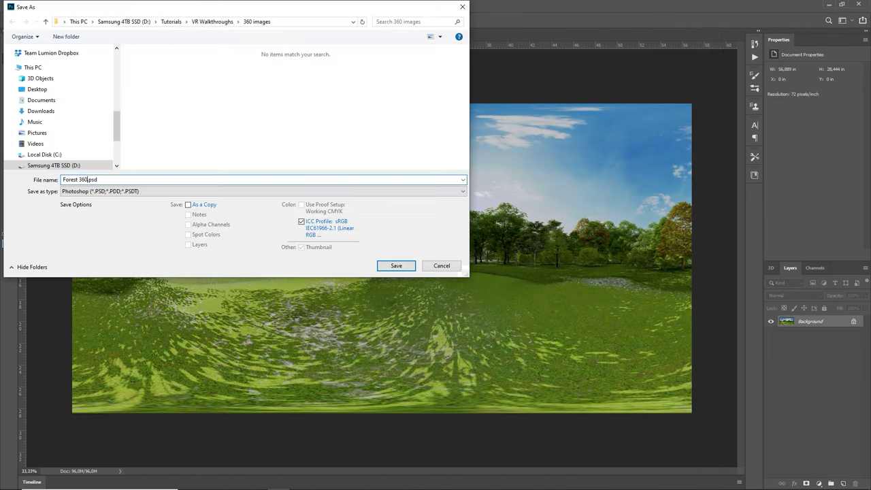
click(74, 191)
- Choose Radiance HDR, then enable Mask opacity on the man billboard material and browse mask textures
click(88, 231)
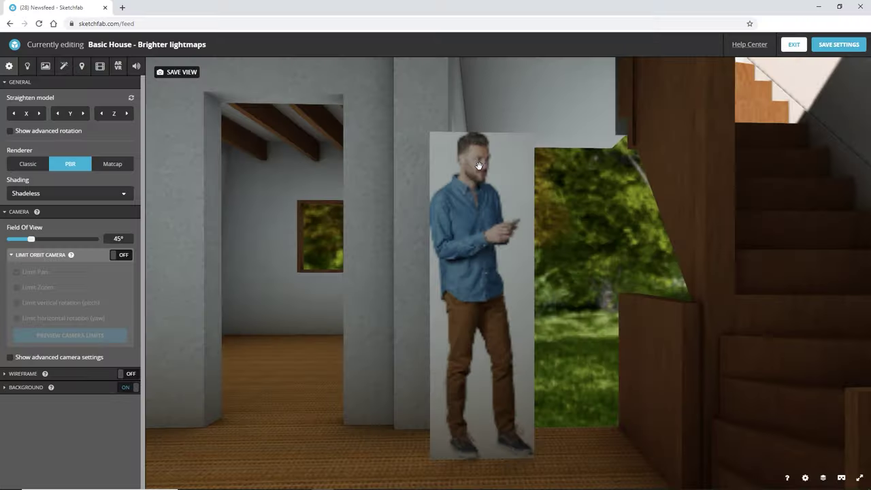
click(45, 66)
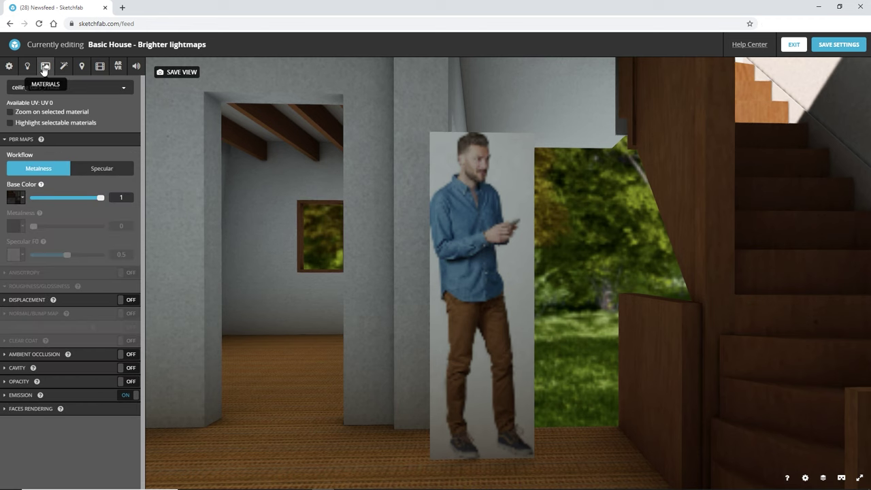
click(470, 192)
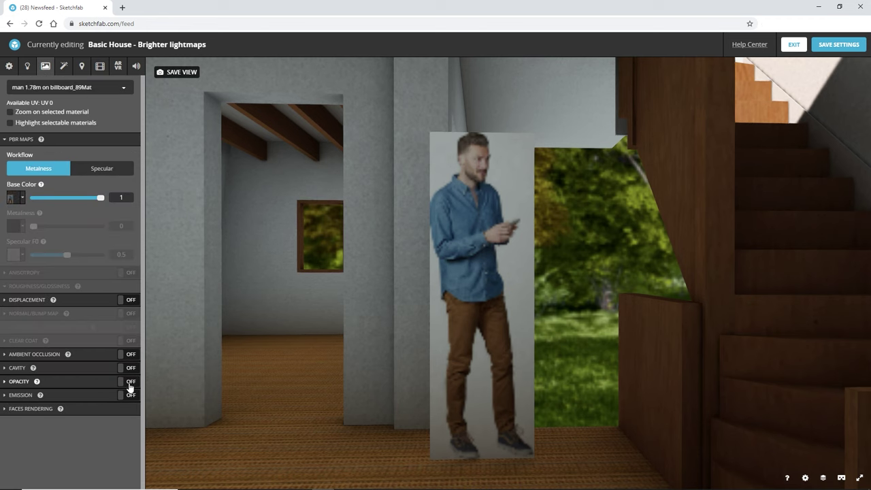
click(3, 382)
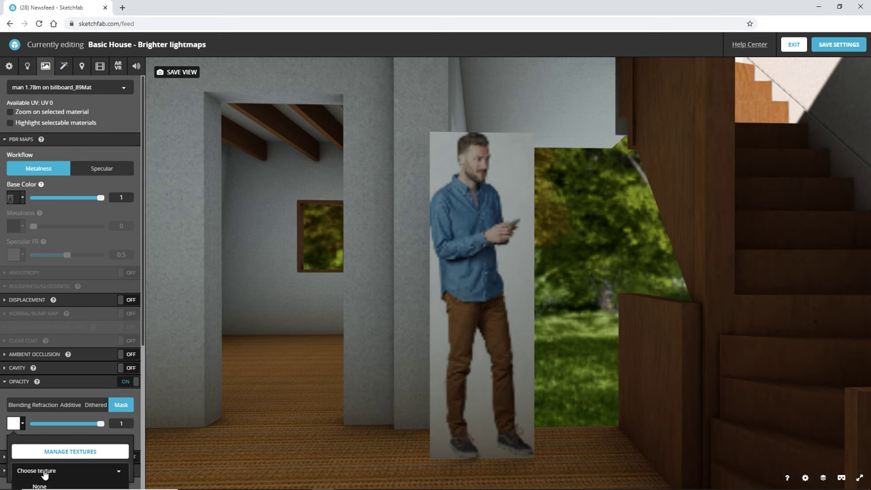
click(34, 471)
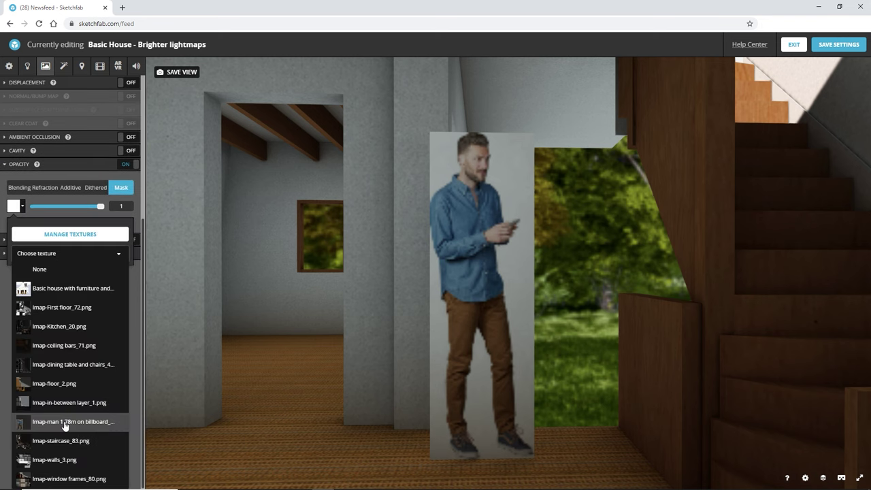
- Use the man texture as the opacity mask and lower opacity from 1 to about 0.889
click(65, 423)
drag(100, 389, 46, 387)
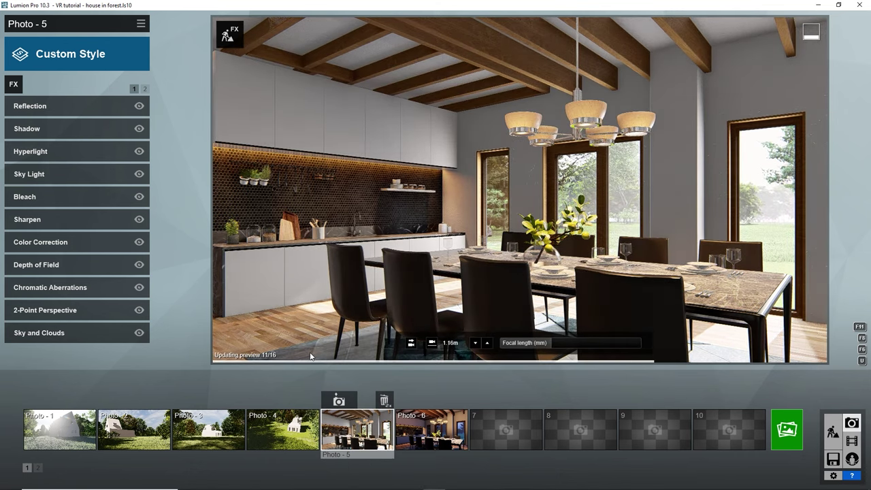
- Switch to Photo - 6, the dining room at night with the lights glowing
click(411, 427)
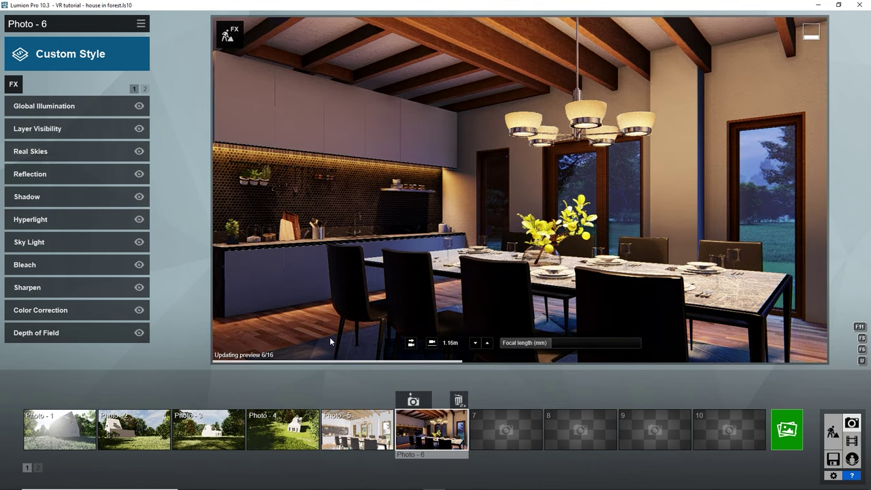